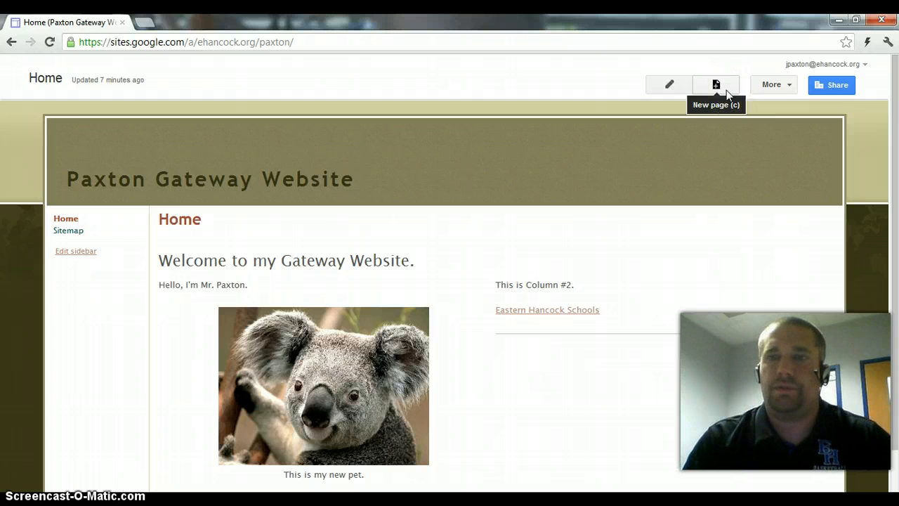
Start a new page in the site and name it Schedule.
click(724, 88)
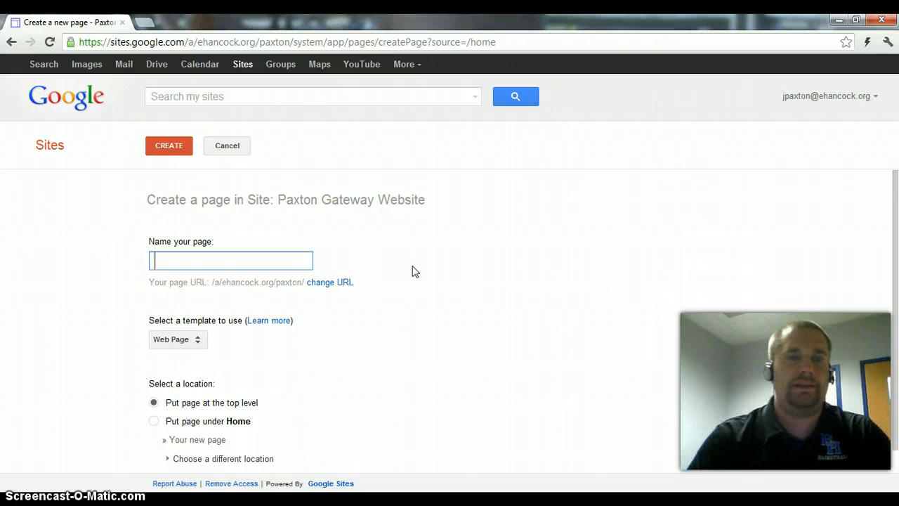
scroll(413, 271, down, 1)
scroll(413, 271, up, 1)
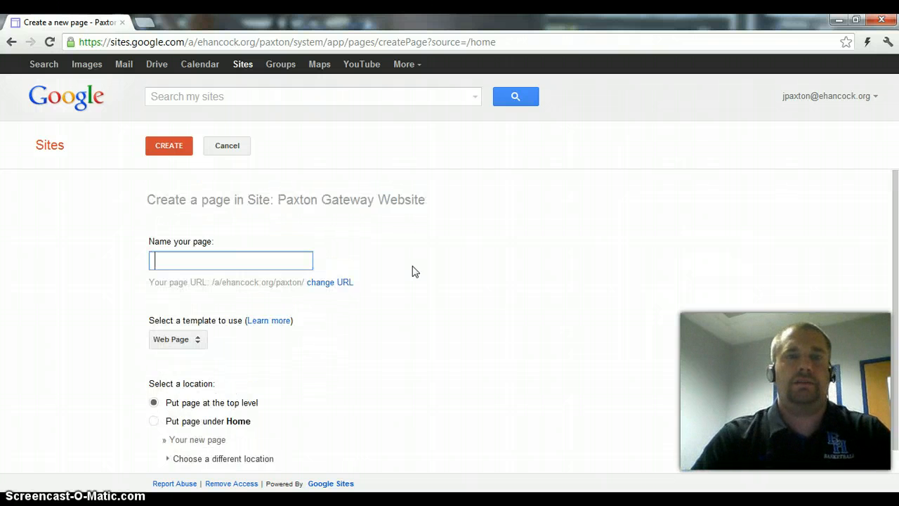
scroll(413, 271, down, 1)
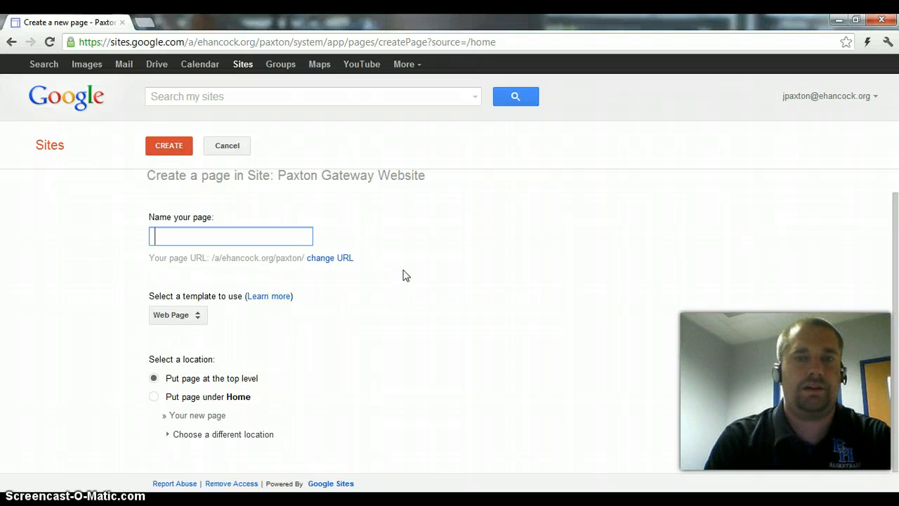
text(Schedule)
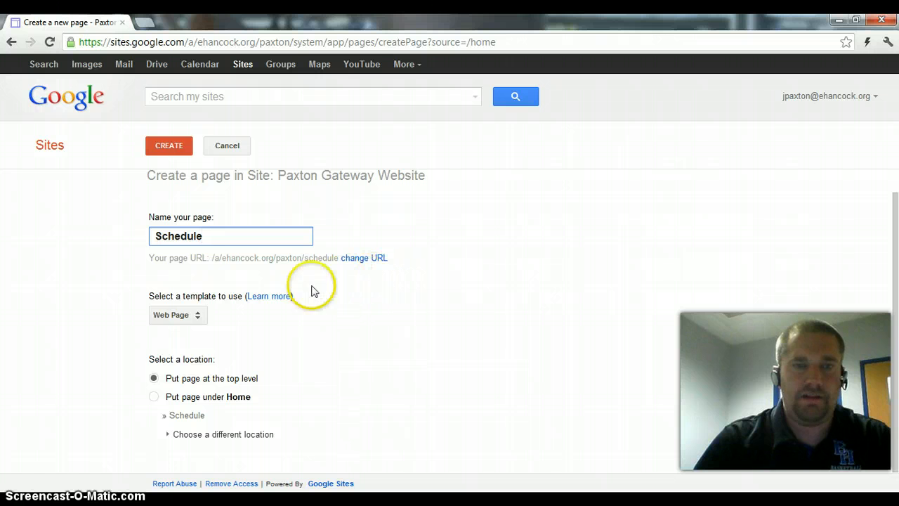
Choose the List template for the Schedule page and create it at the top level of the site.
click(198, 316)
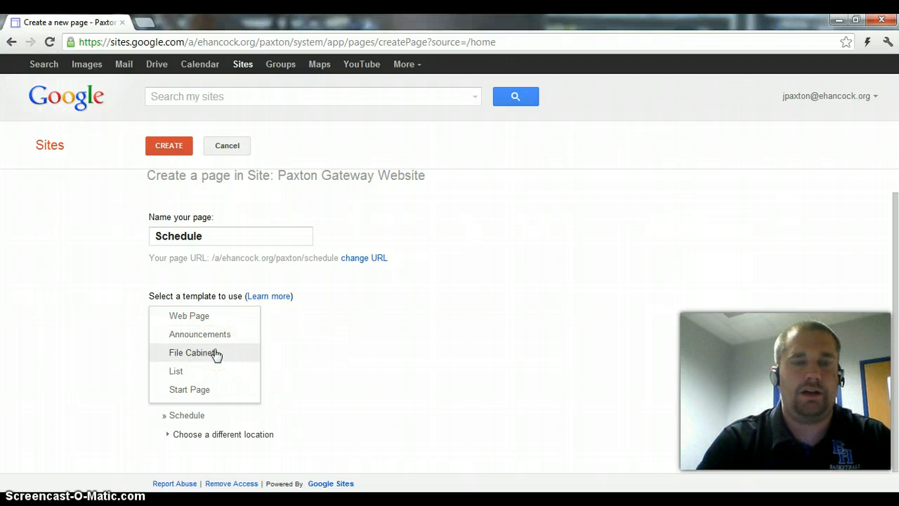
click(196, 377)
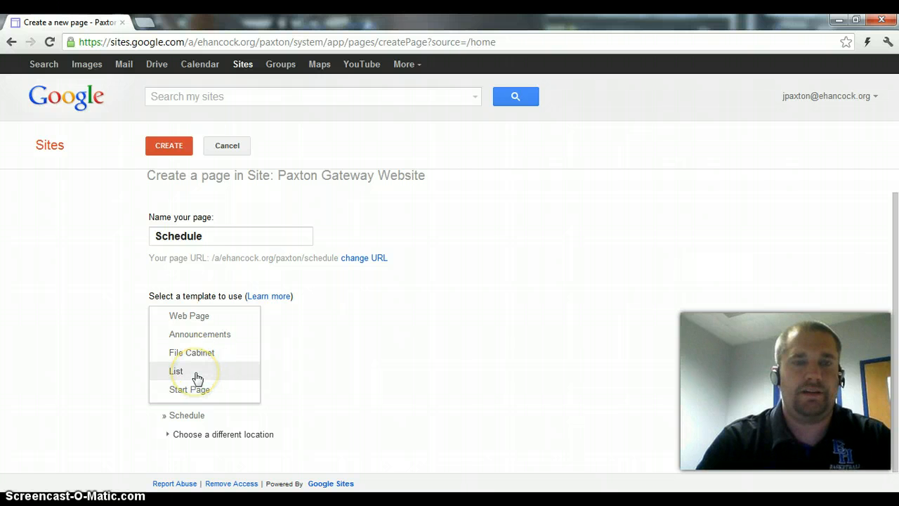
click(202, 376)
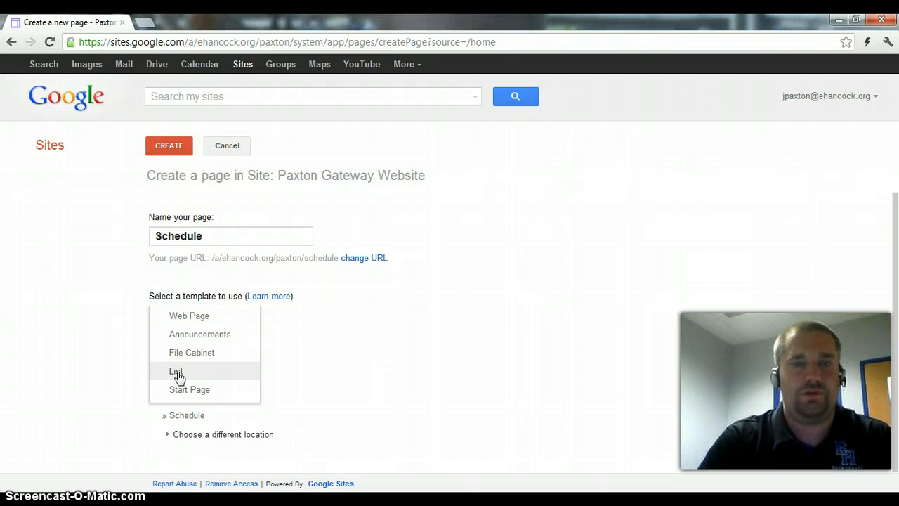
click(178, 372)
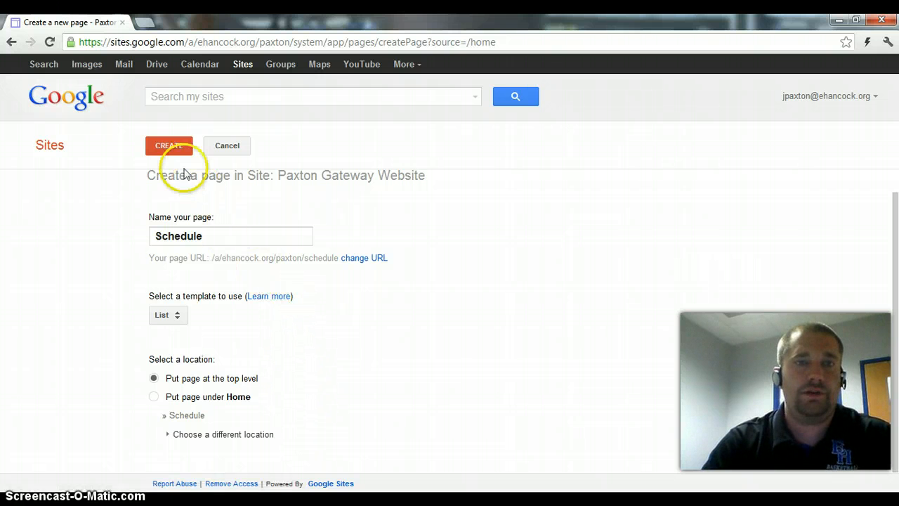
click(172, 149)
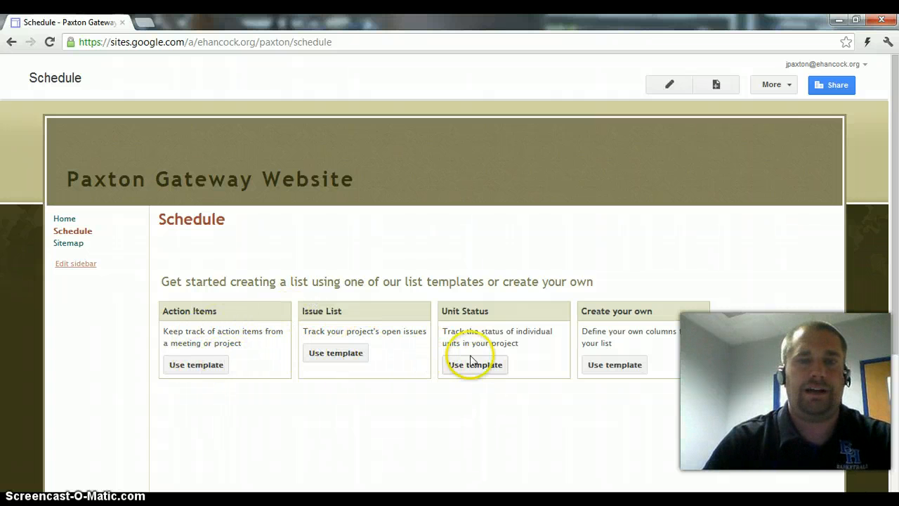
Start a custom list on the Schedule page and define its first column as Period with type Text.
click(616, 365)
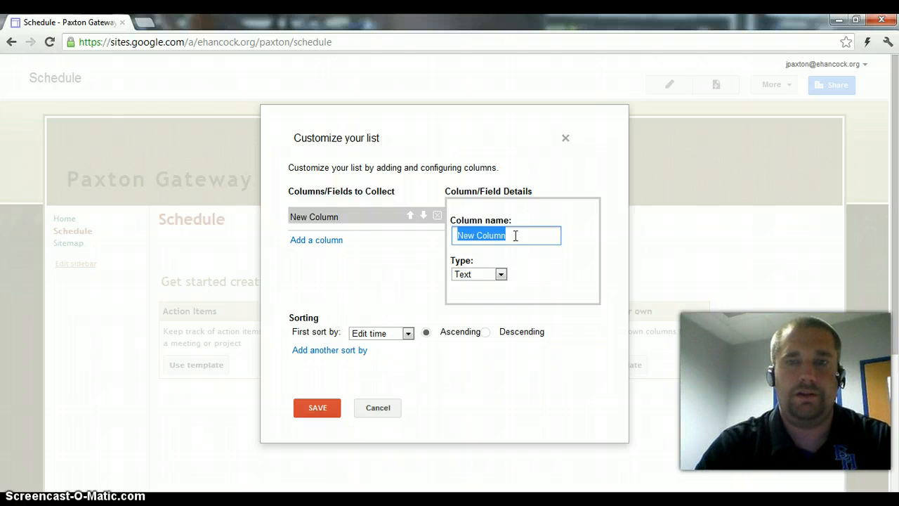
text(Period)
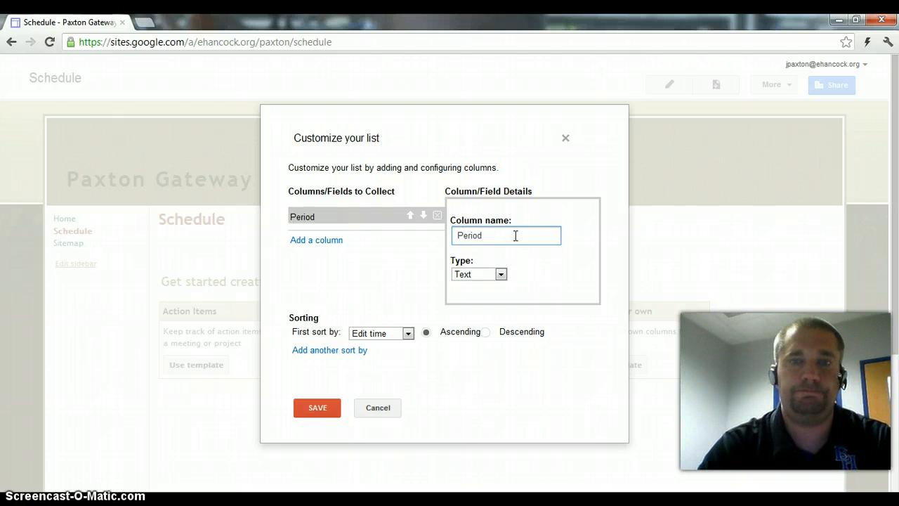
click(501, 274)
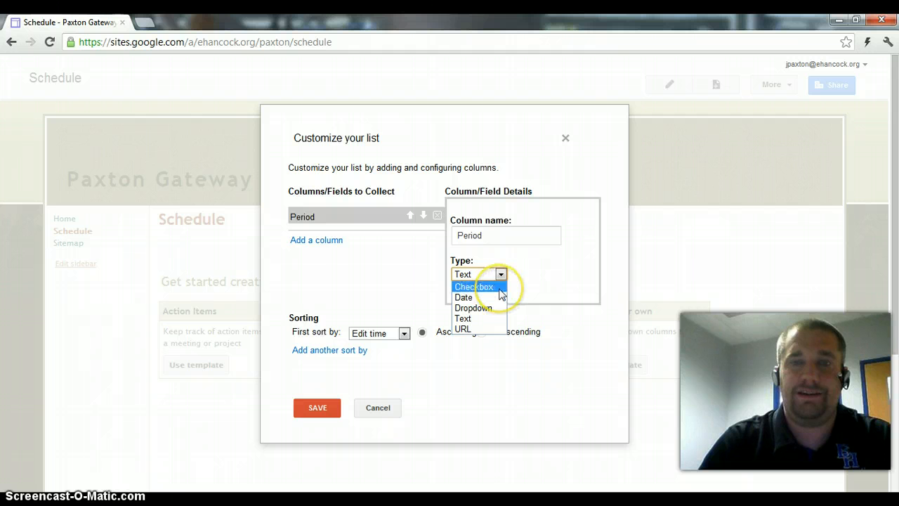
click(487, 320)
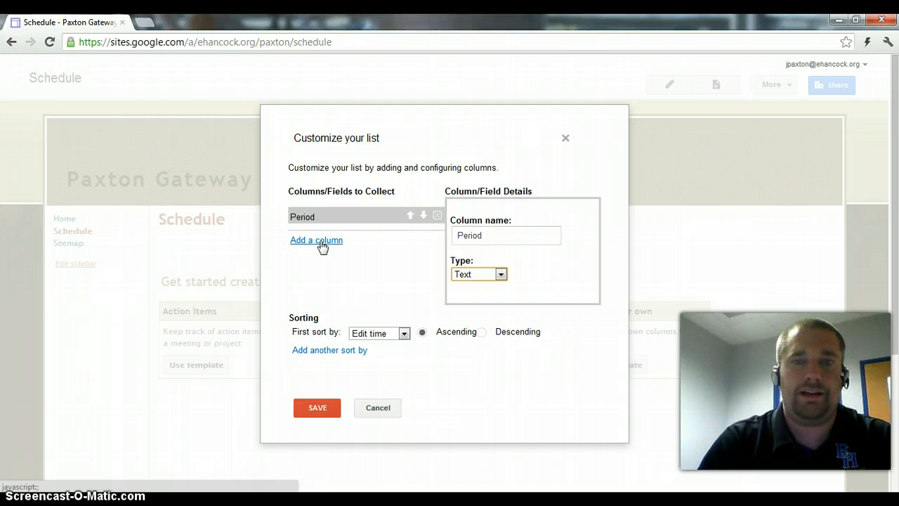
Add a second column to the list and name it Class.
click(321, 243)
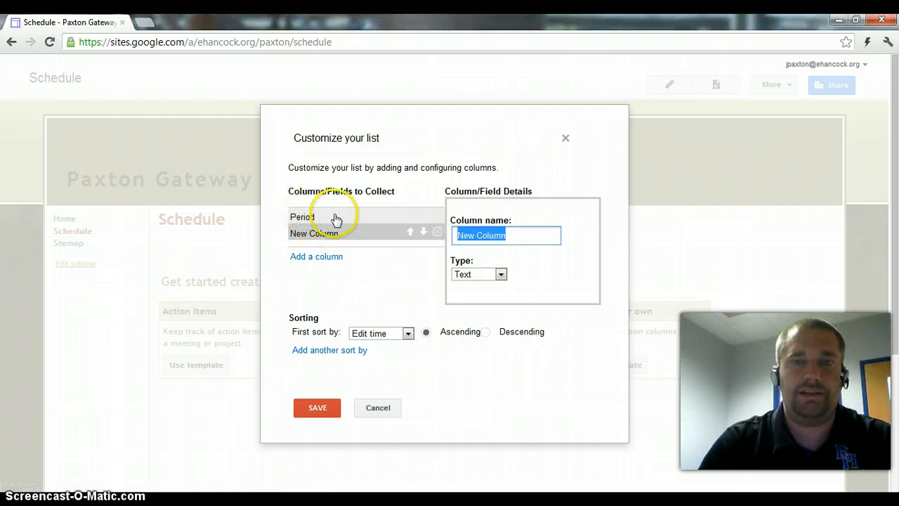
click(336, 216)
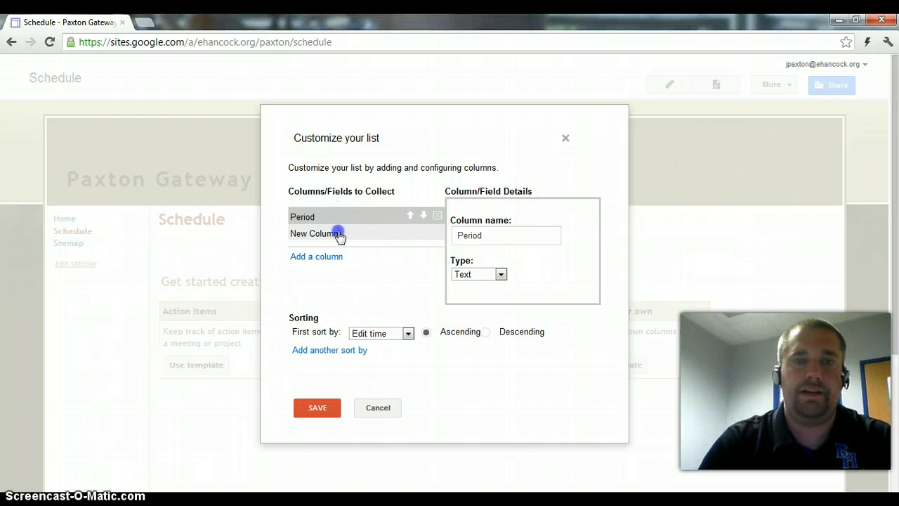
click(339, 234)
click(373, 241)
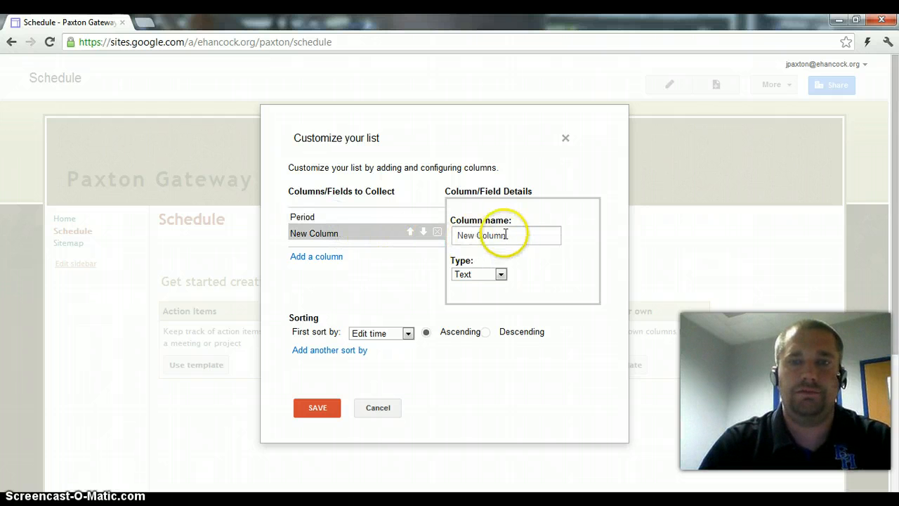
drag(518, 235, 436, 240)
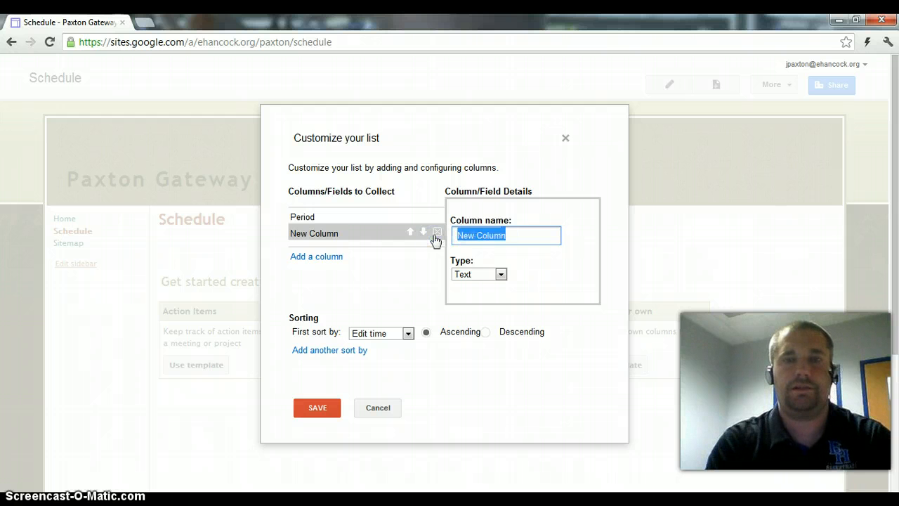
text(Class)
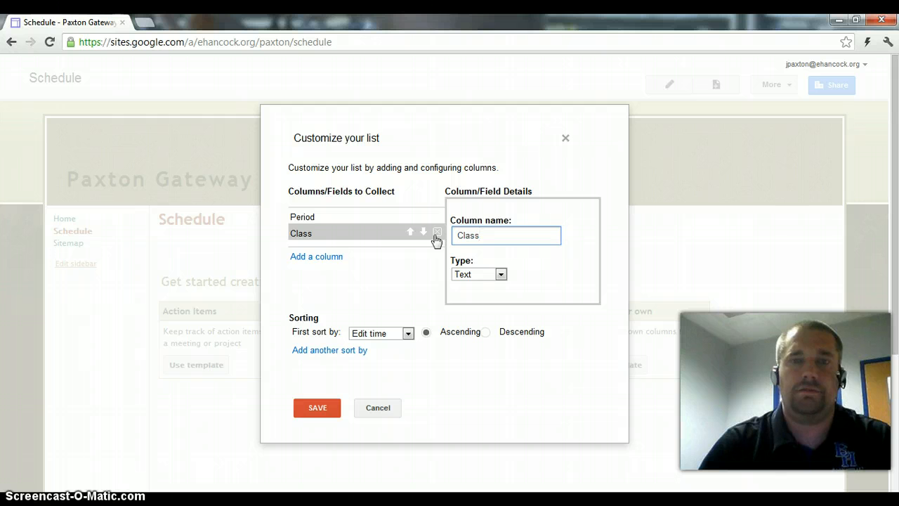
Add a third column named Teacher to the list.
click(320, 257)
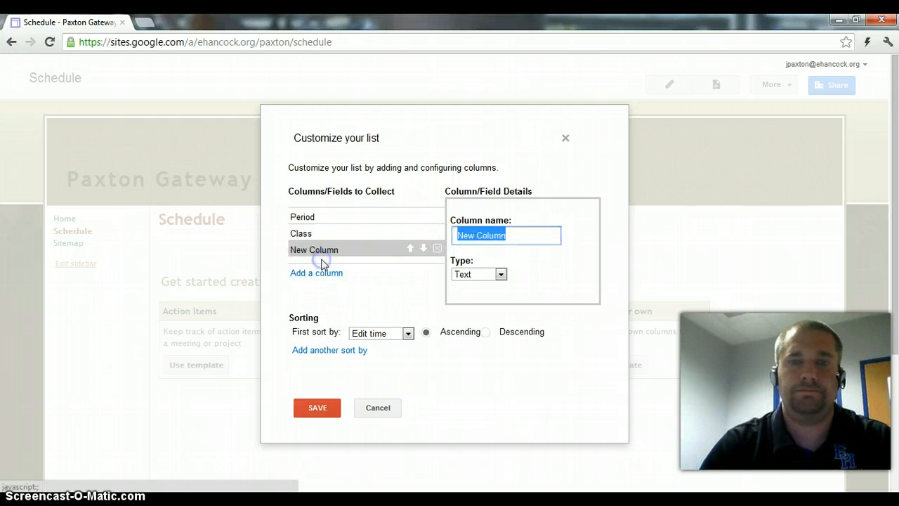
text(Teacher)
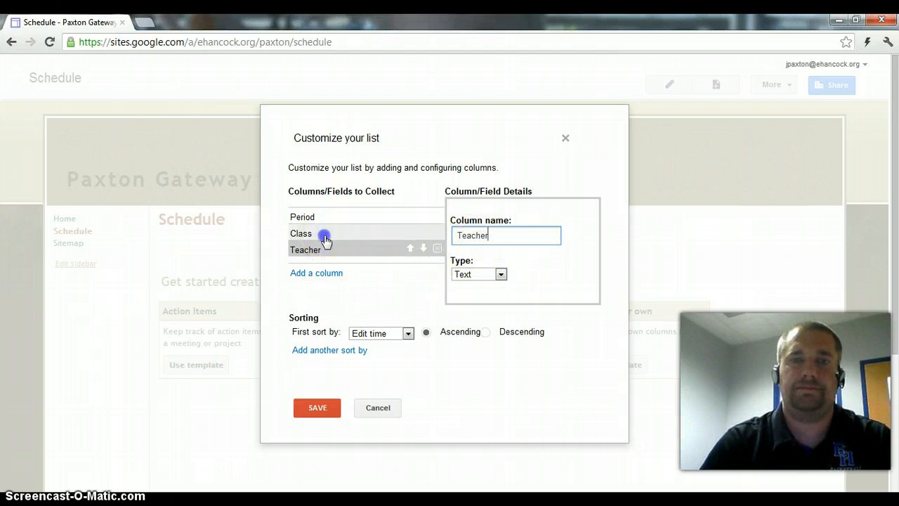
click(325, 239)
click(329, 250)
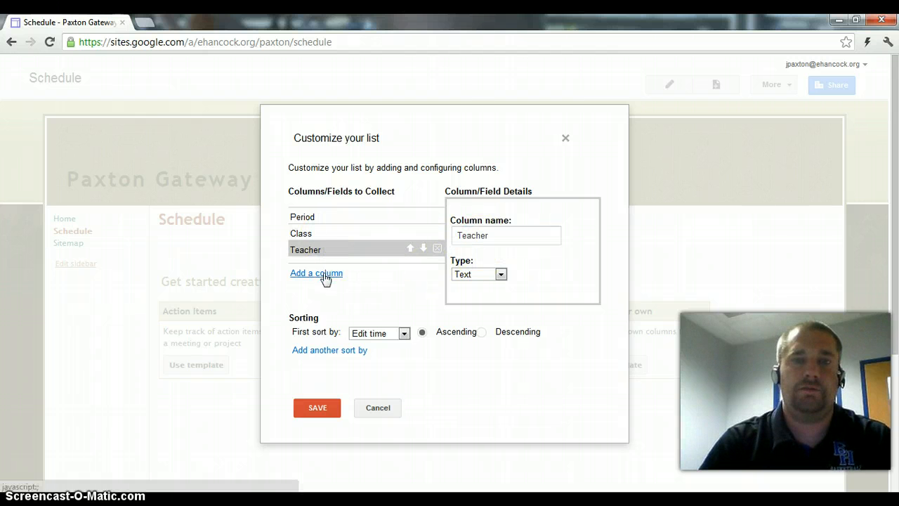
Add a fourth column named Website and set its type to URL.
click(326, 274)
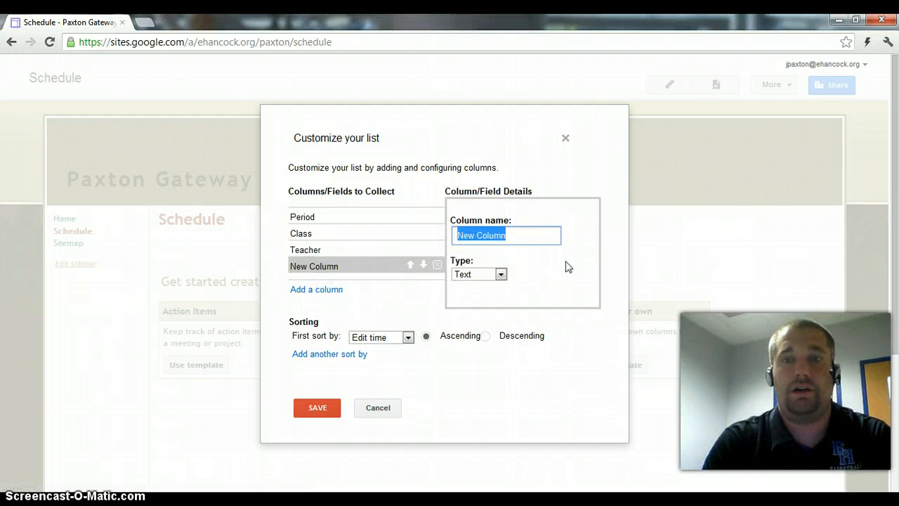
text(Website)
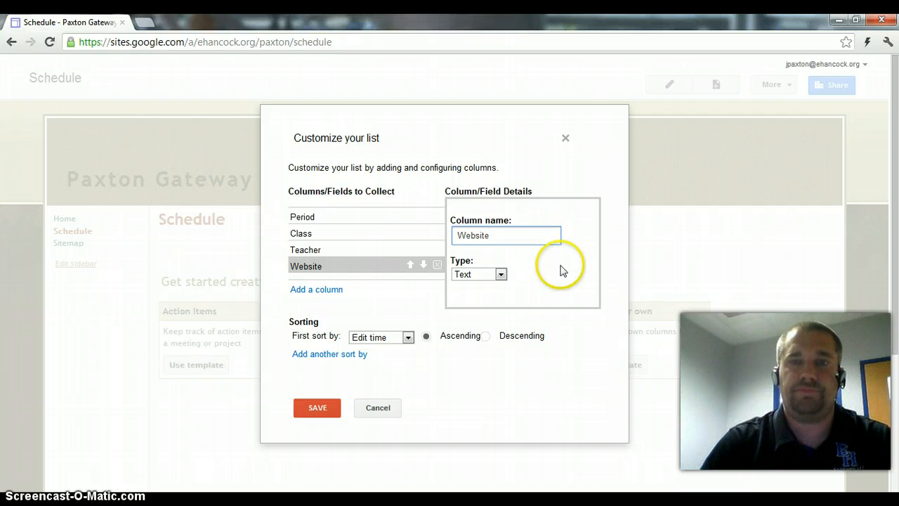
click(501, 275)
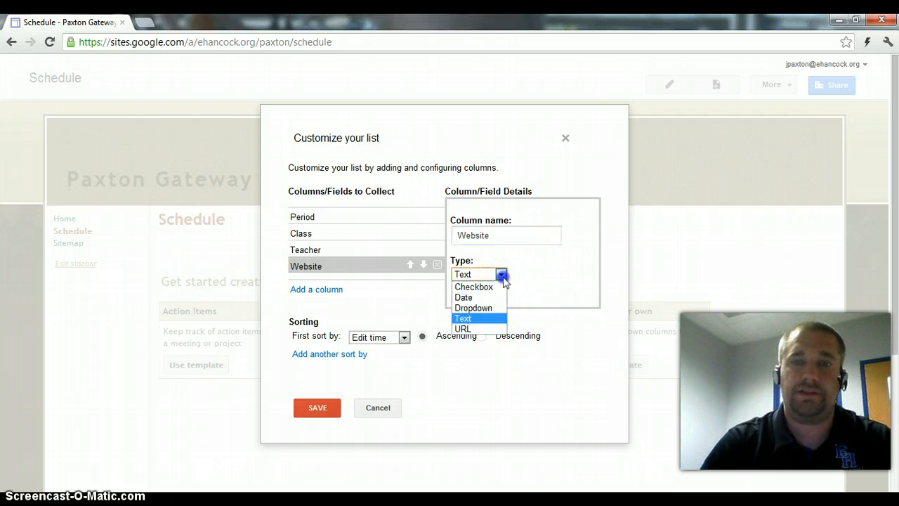
click(480, 331)
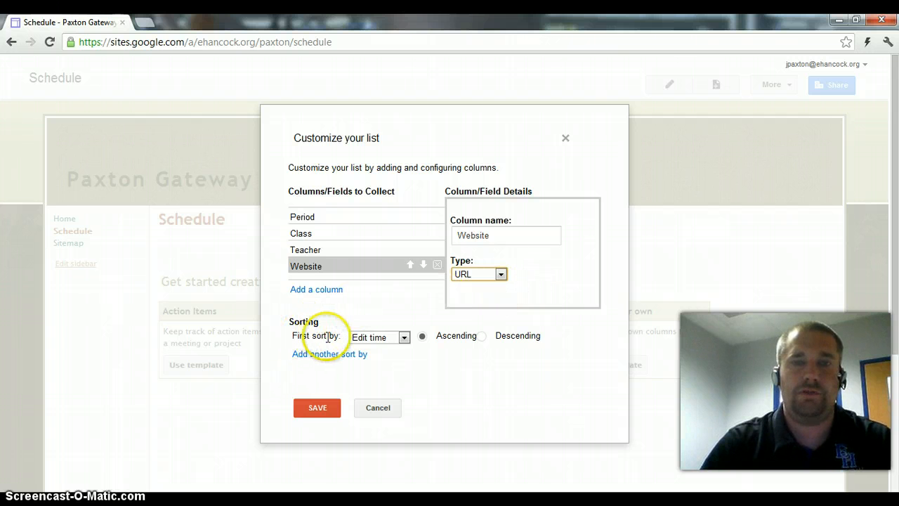
Sort the list first by Period in ascending order and save the list setup.
click(405, 338)
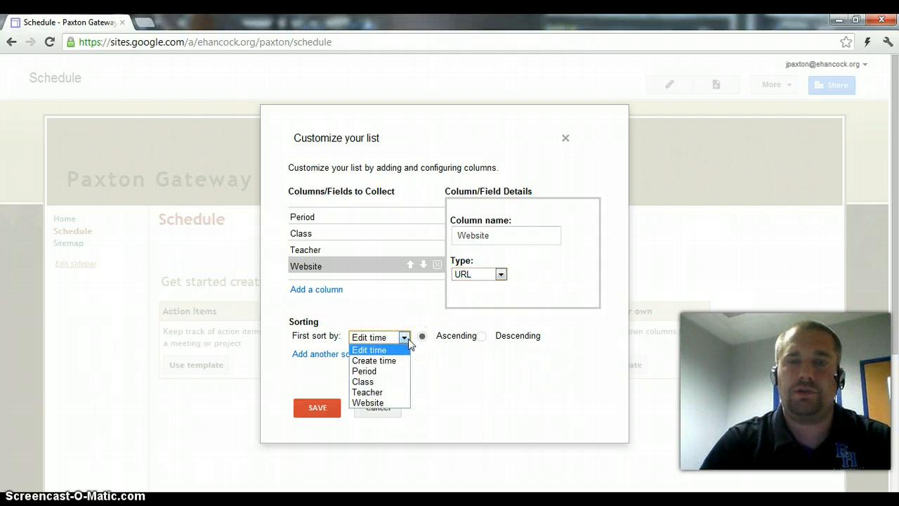
click(394, 372)
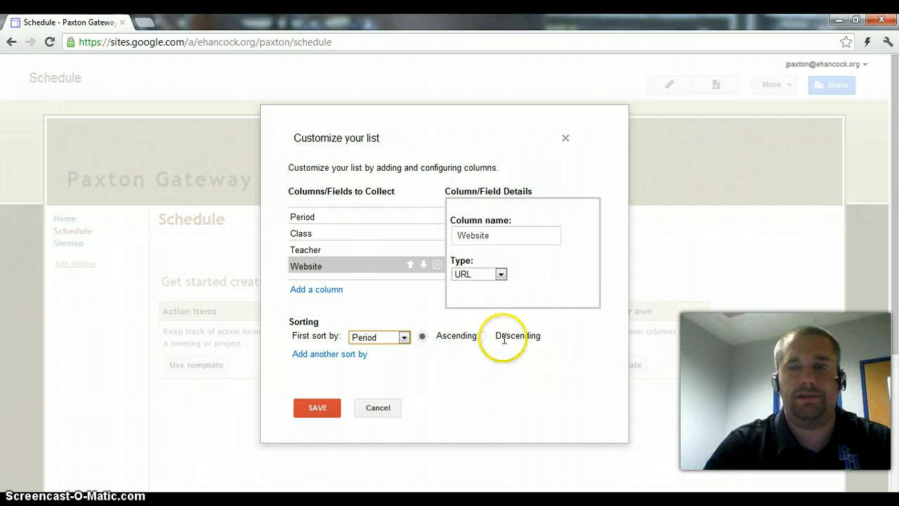
click(483, 337)
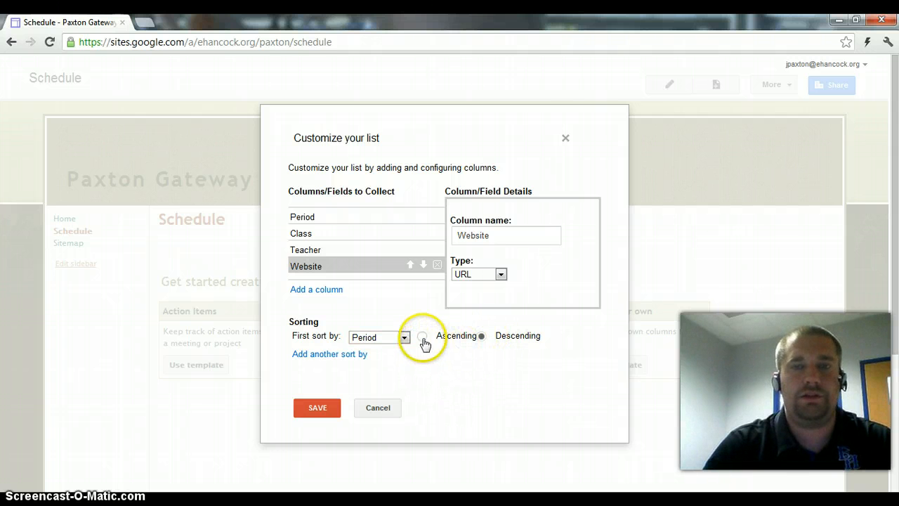
click(423, 338)
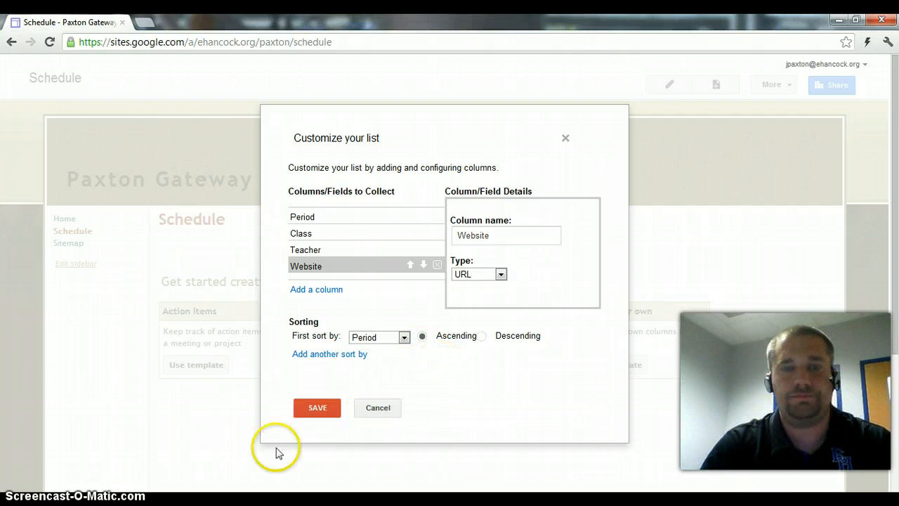
click(329, 409)
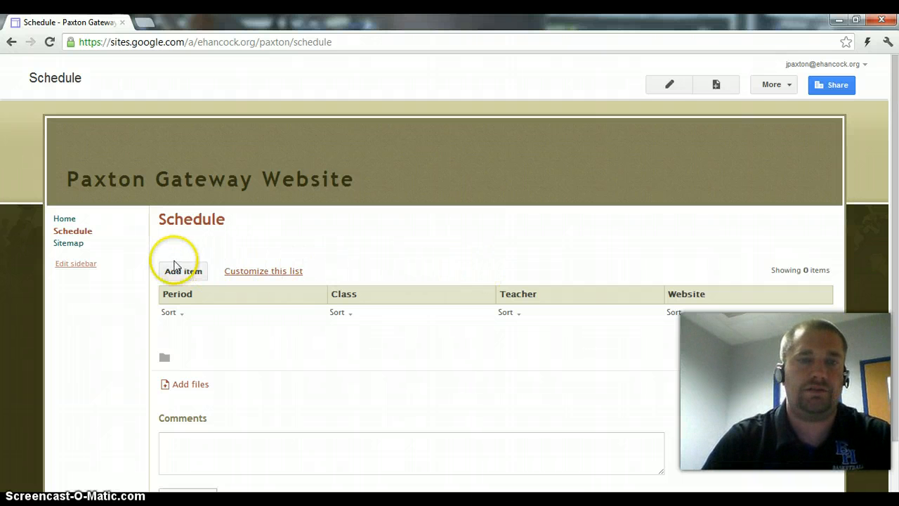
Open the Schedule page for editing and enter "My 2012-13 Class Schedule" in the text area above the list.
click(669, 88)
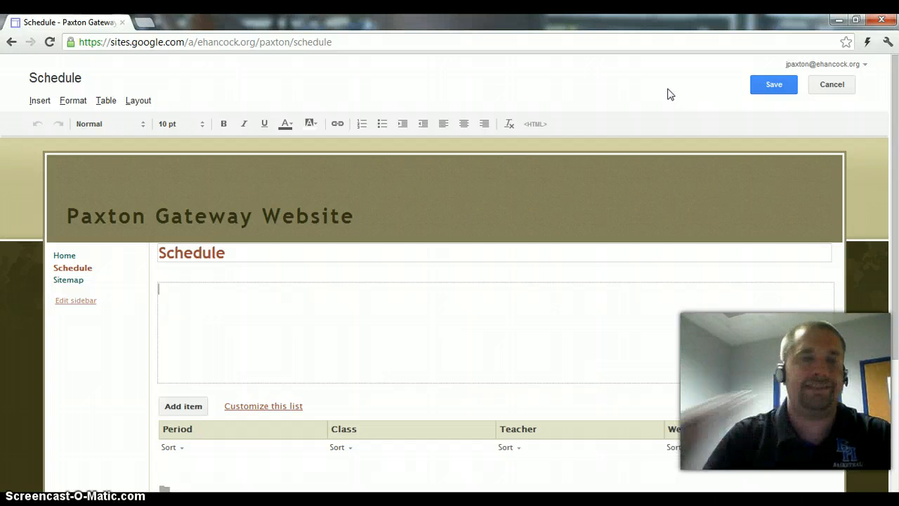
click(412, 352)
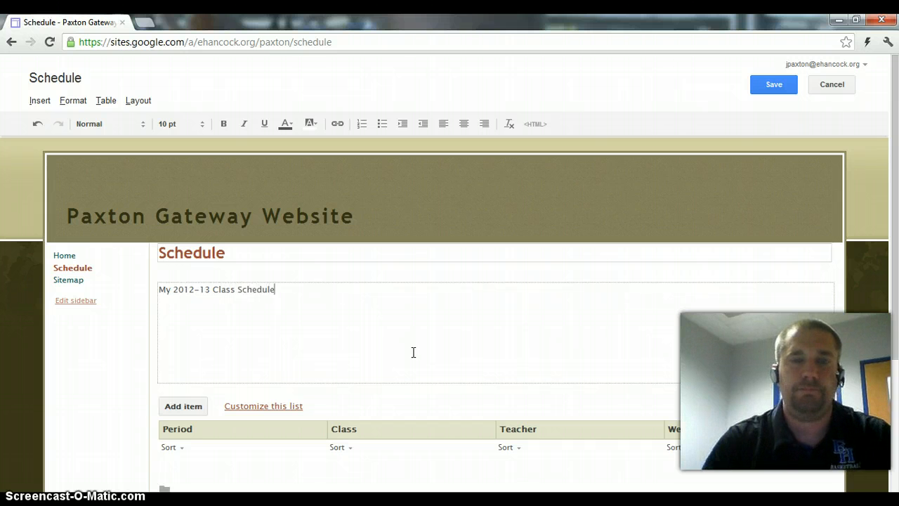
scroll(330, 357, down, 3)
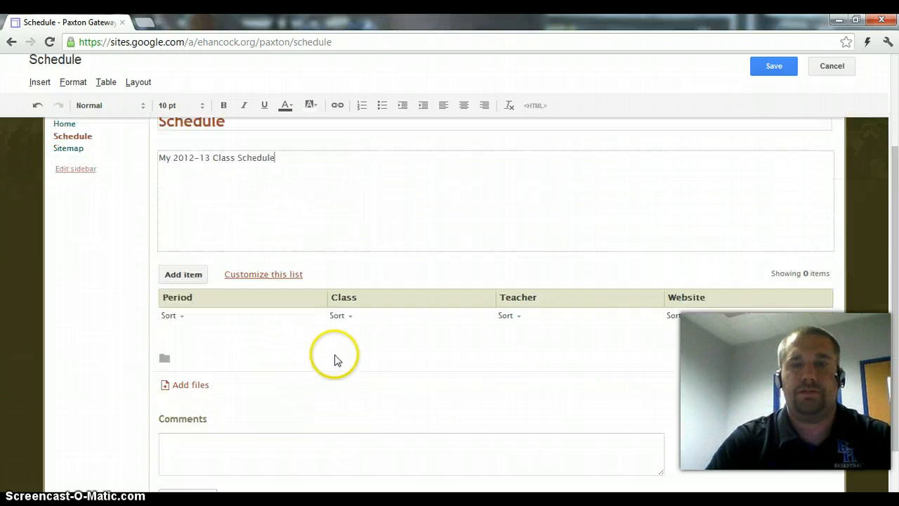
scroll(415, 371, up, 3)
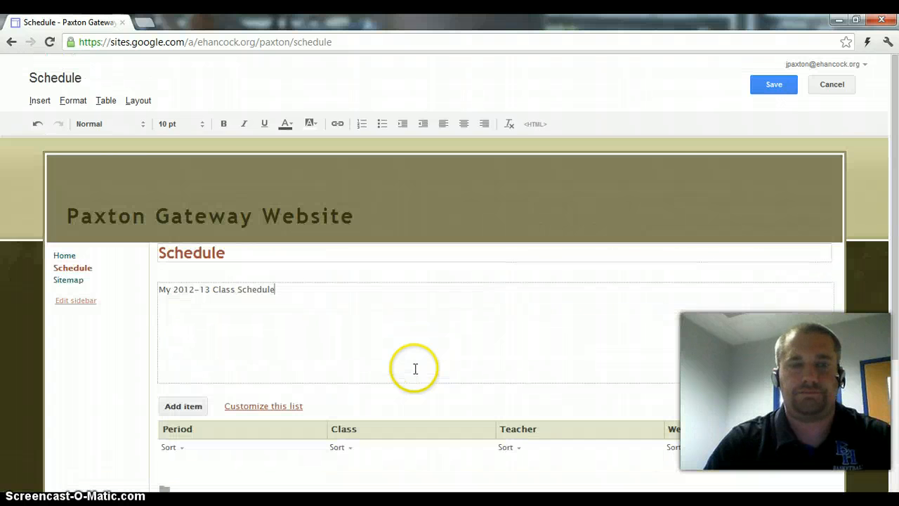
click(224, 317)
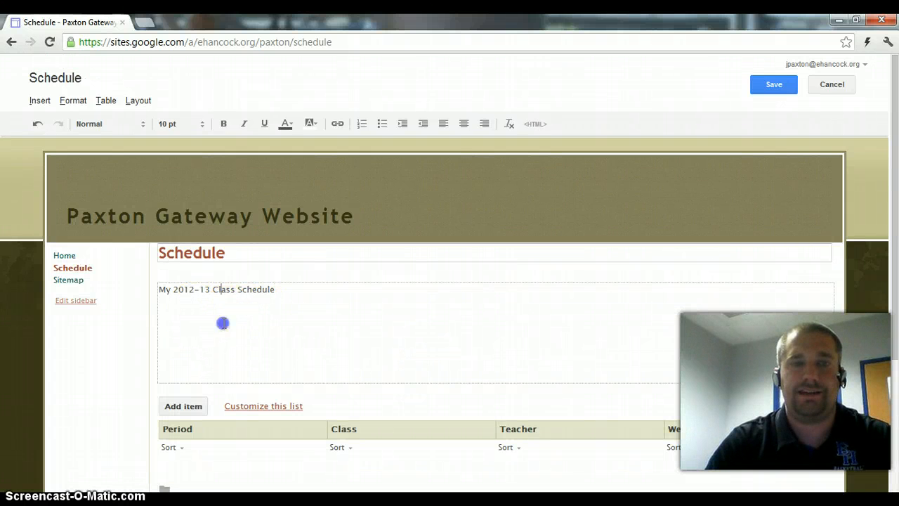
Save the edited Schedule page with its introductory text.
click(773, 86)
scroll(439, 342, down, 2)
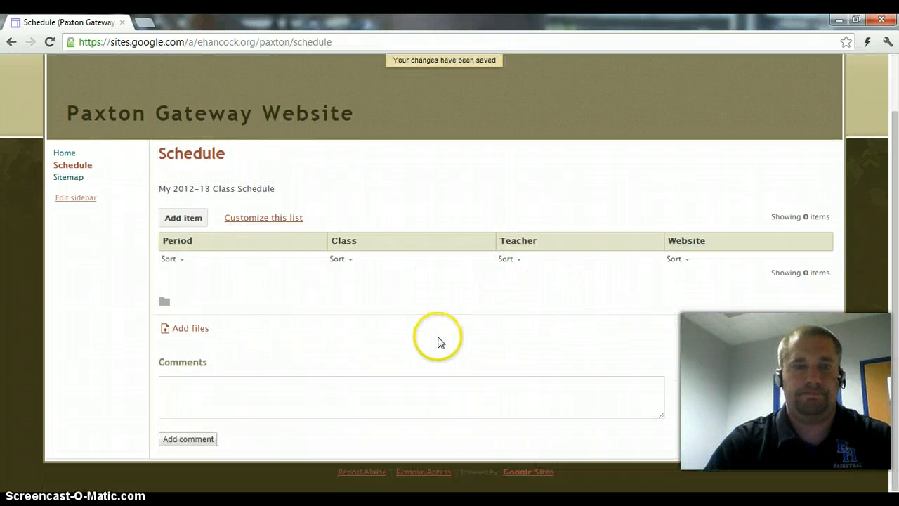
click(186, 331)
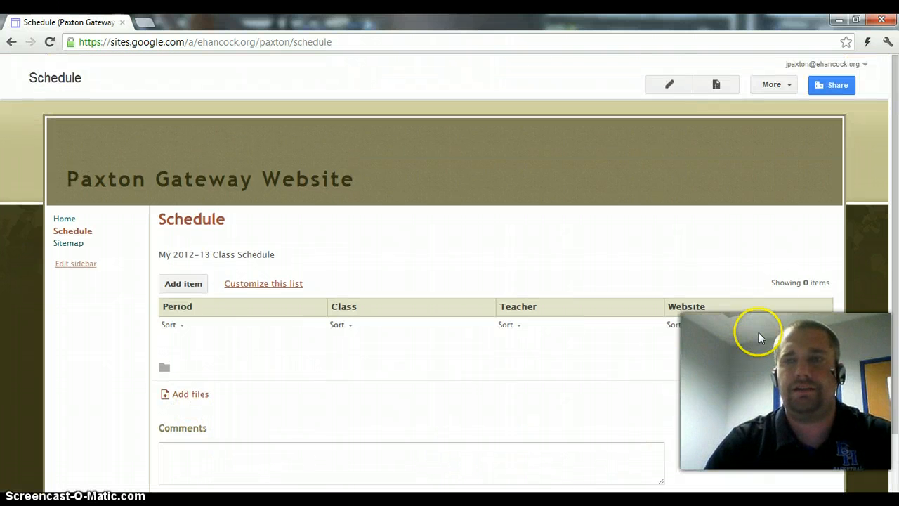
Disable attachments and comments in the Schedule page's settings and save the settings.
click(790, 88)
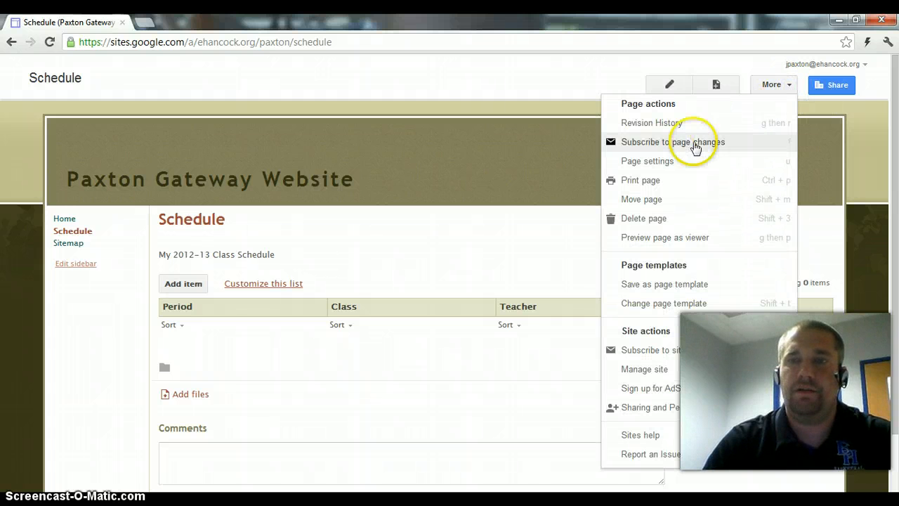
click(675, 162)
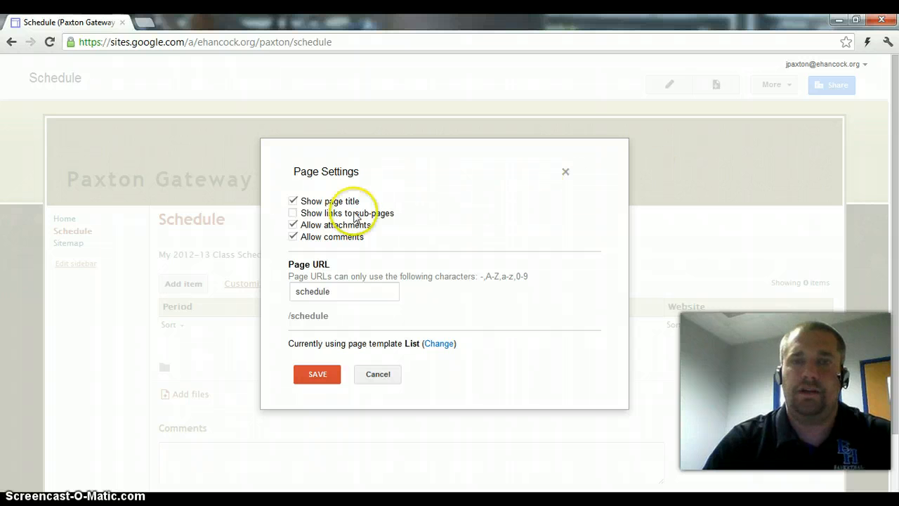
click(293, 225)
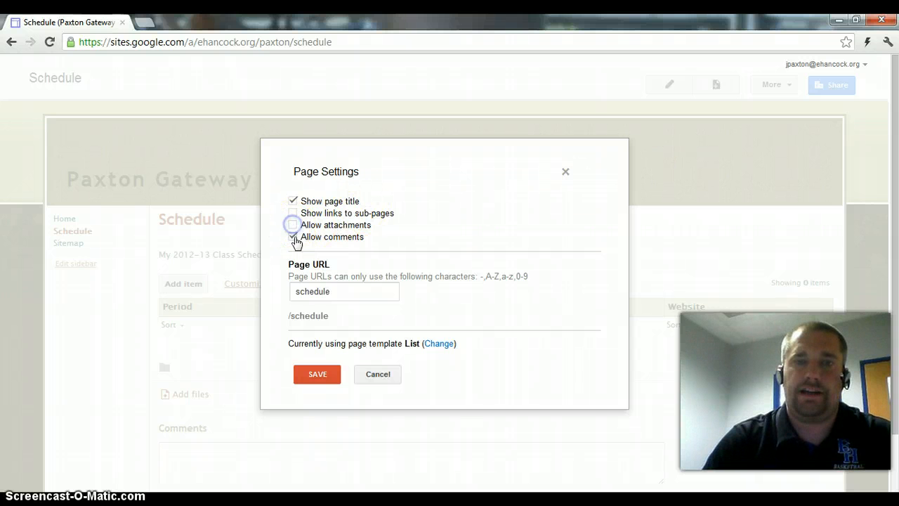
click(293, 237)
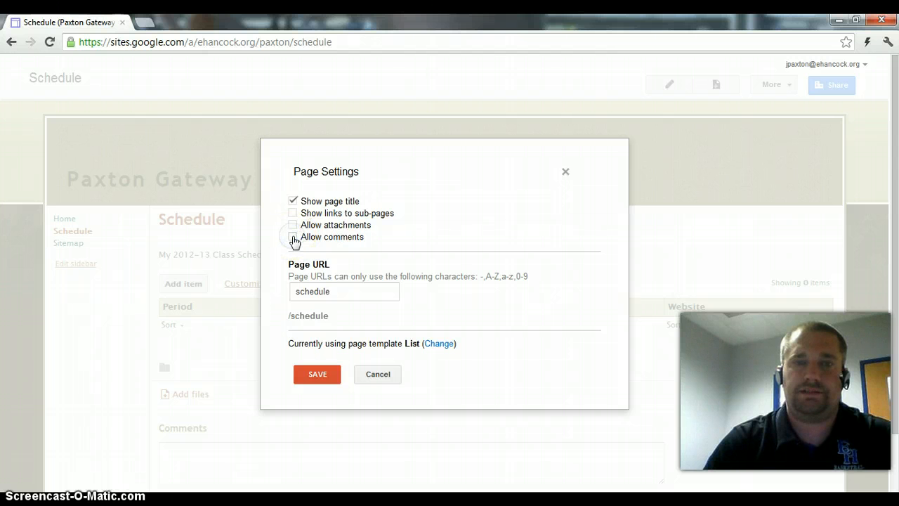
click(313, 374)
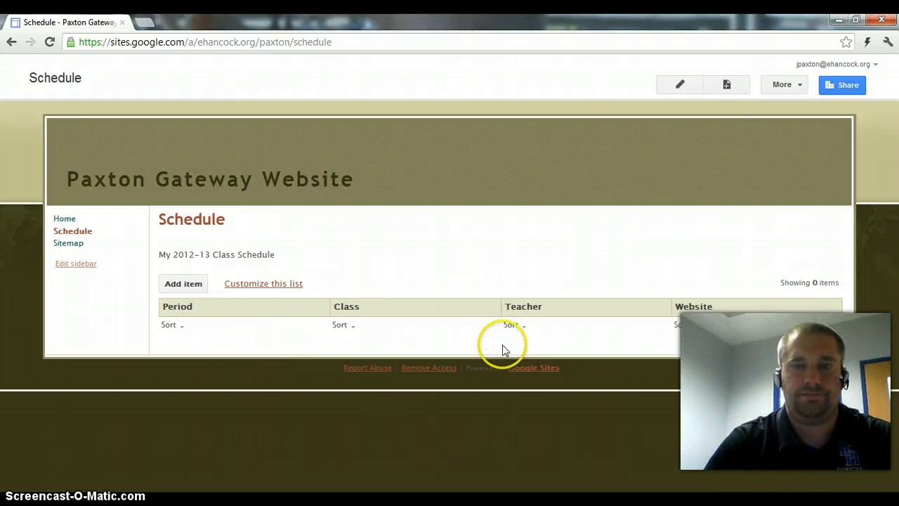
Start a new list item with period 1, class Gateway and the teacher's name.
click(184, 288)
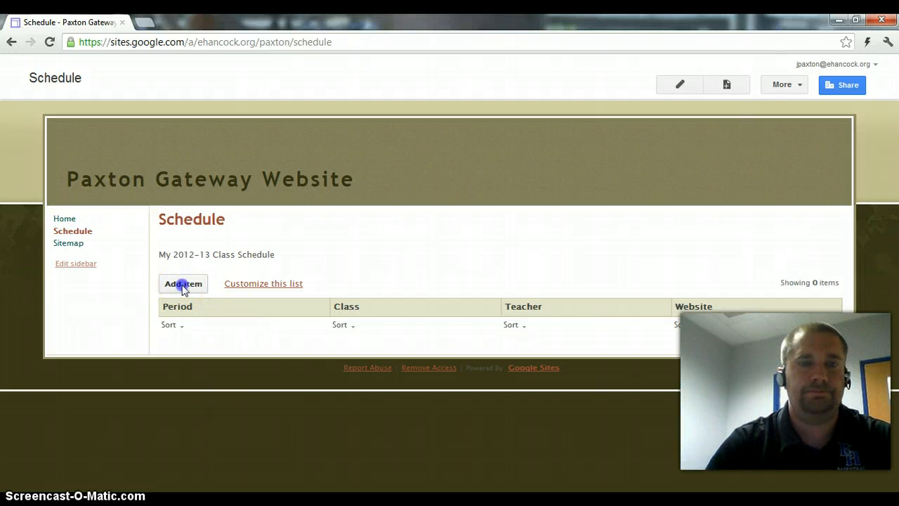
click(183, 288)
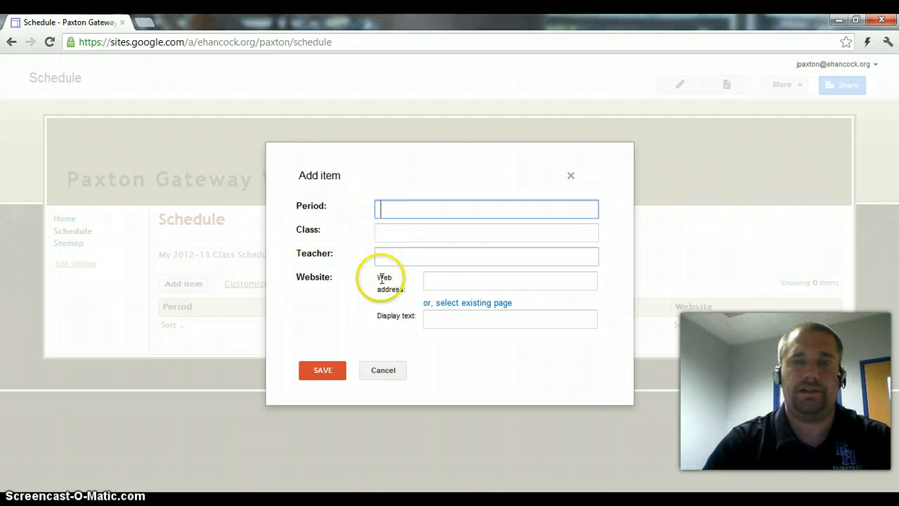
click(391, 209)
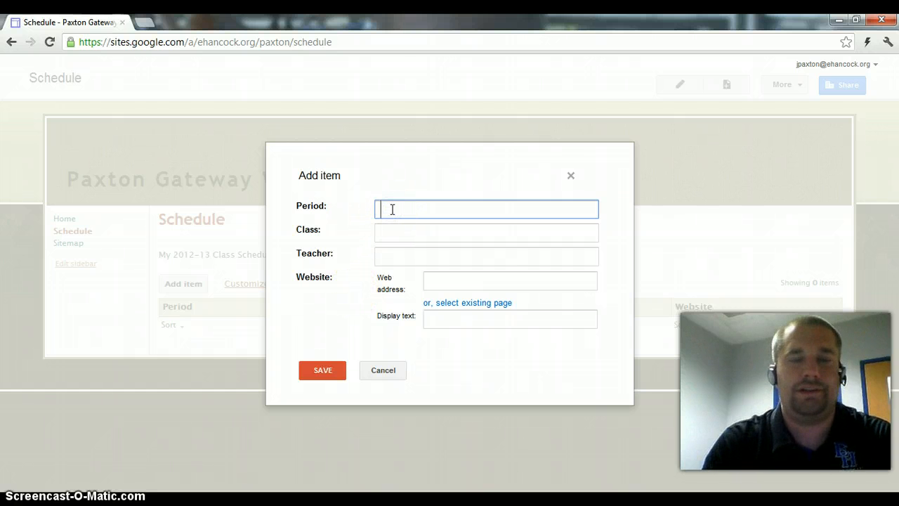
key(Tab)
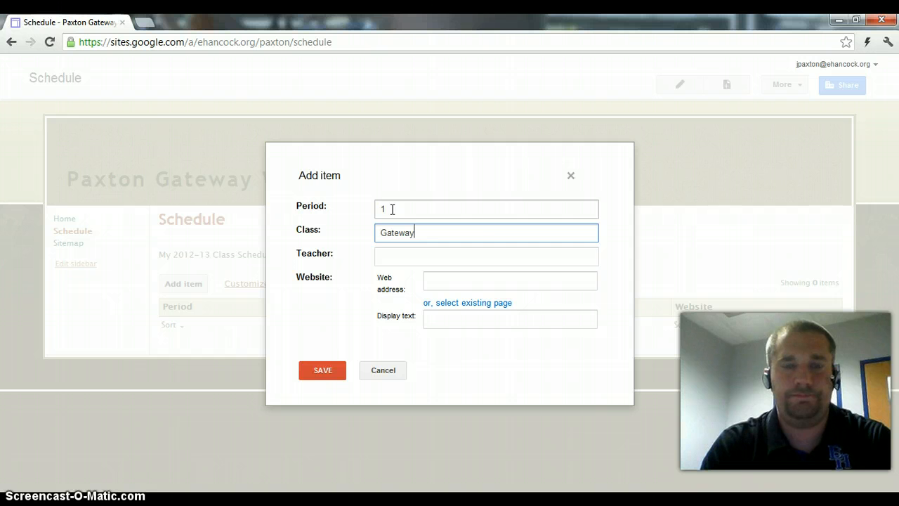
key(Tab)
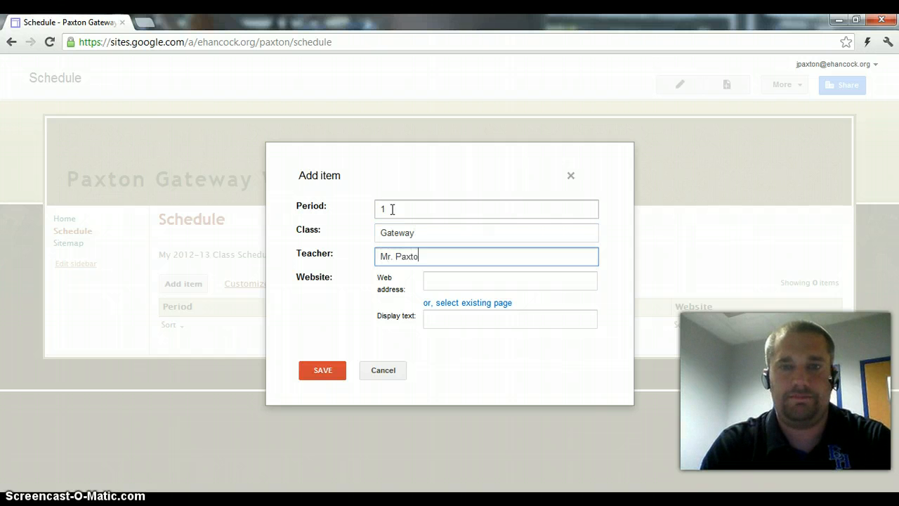
key(Tab)
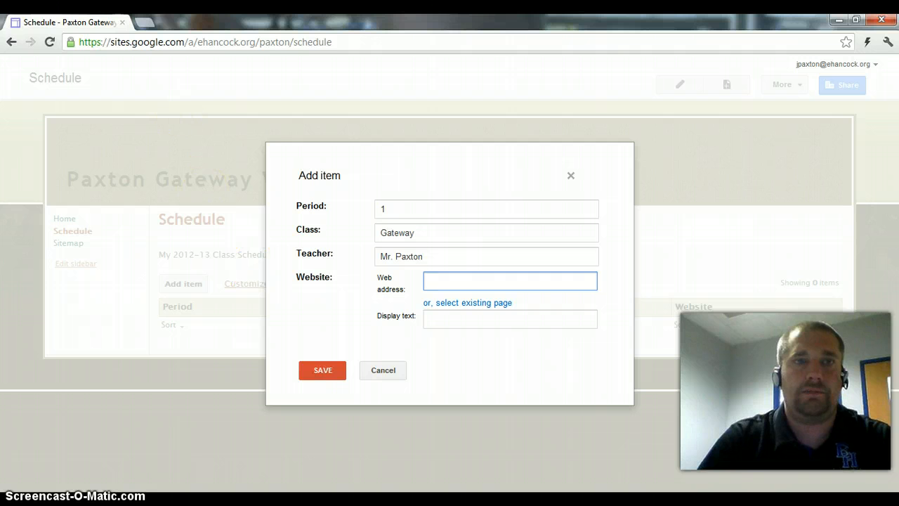
Open the EHMS Tech site in a separate browser tab and copy its web address.
click(145, 23)
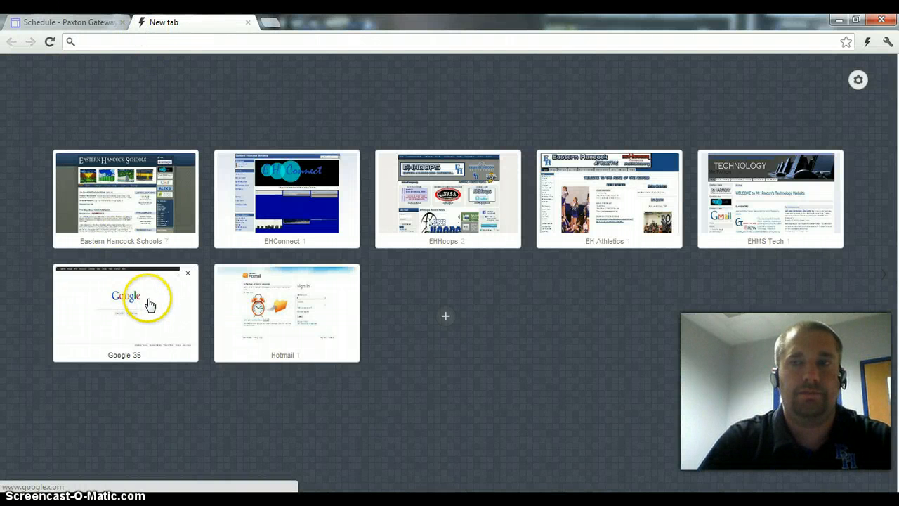
click(769, 189)
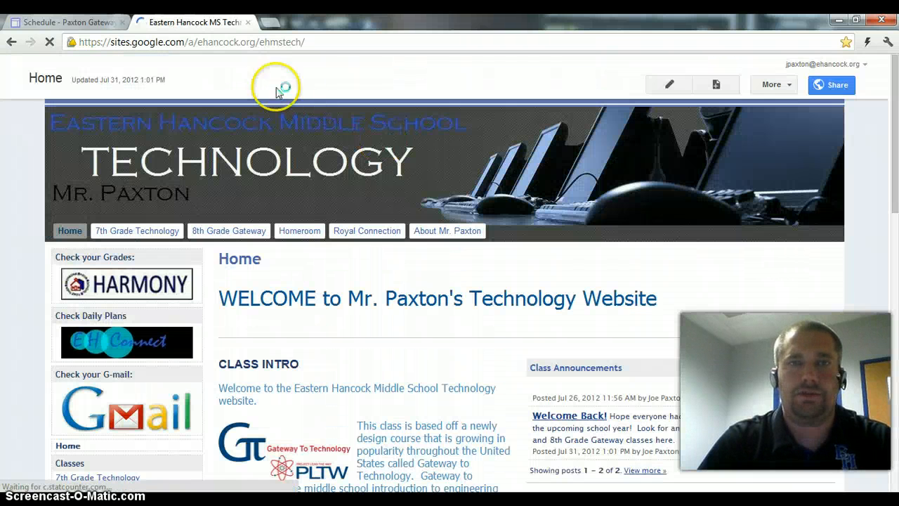
click(237, 42)
right_click(237, 43)
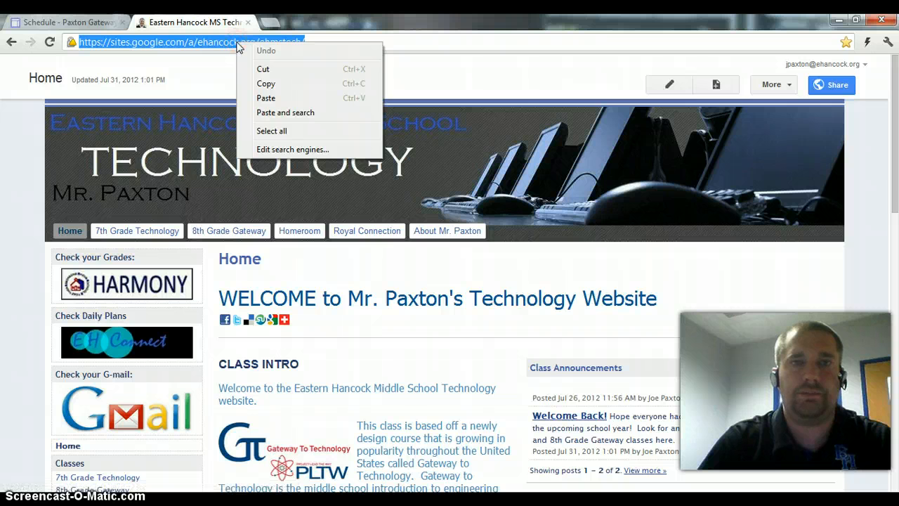
click(267, 84)
Paste the copied address into the Gateway item's website, set the display text to "MS Gateway" and save the item.
click(73, 23)
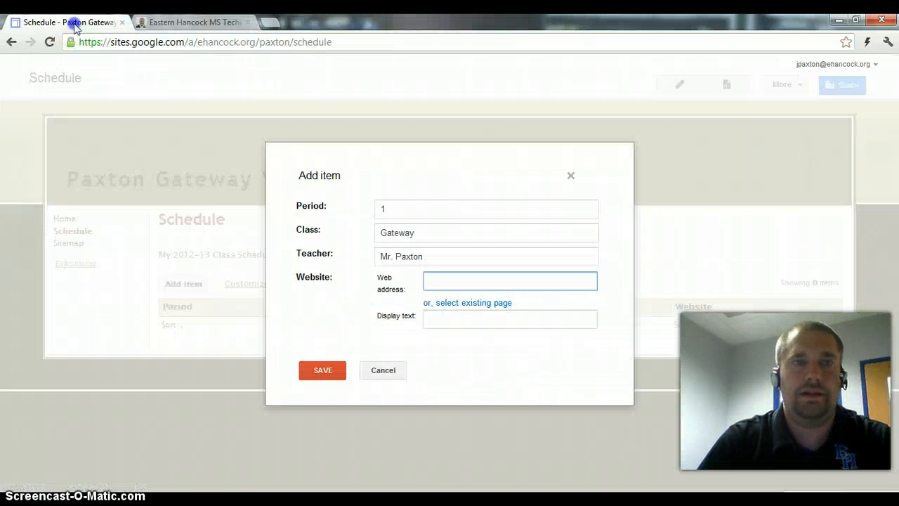
click(458, 273)
right_click(457, 281)
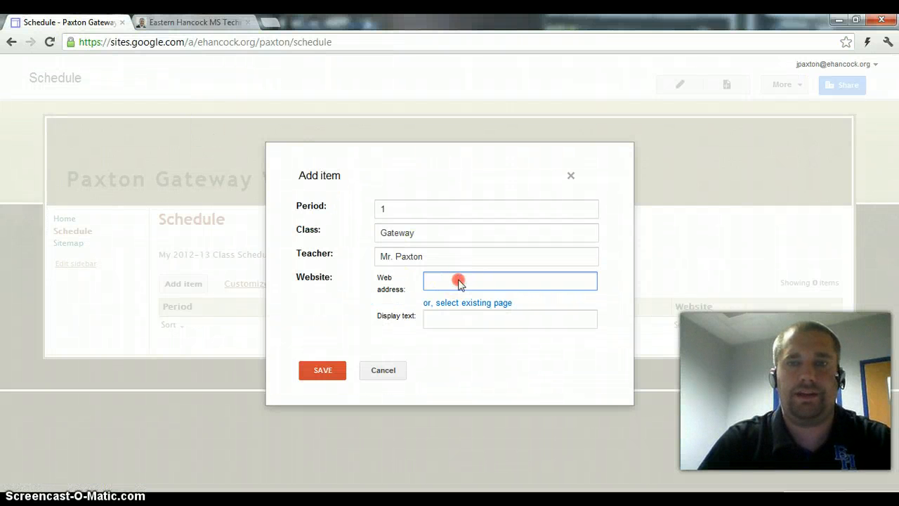
click(503, 349)
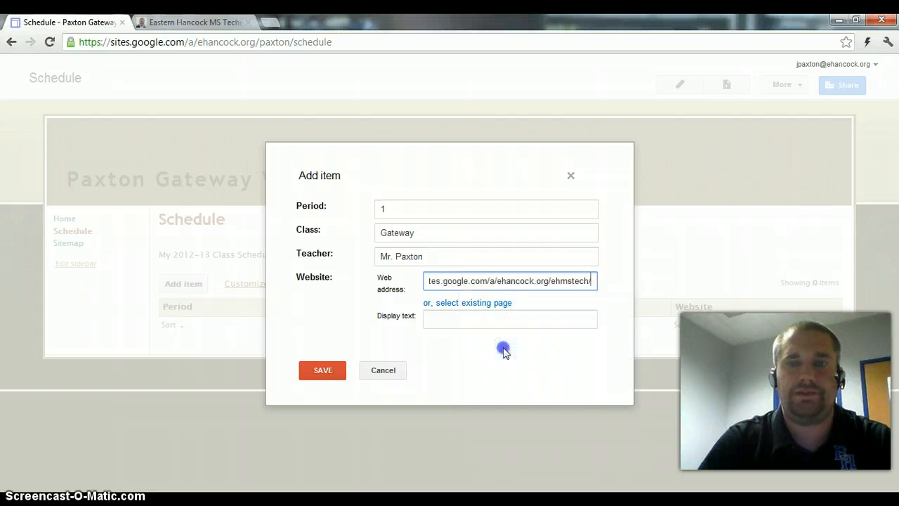
click(483, 318)
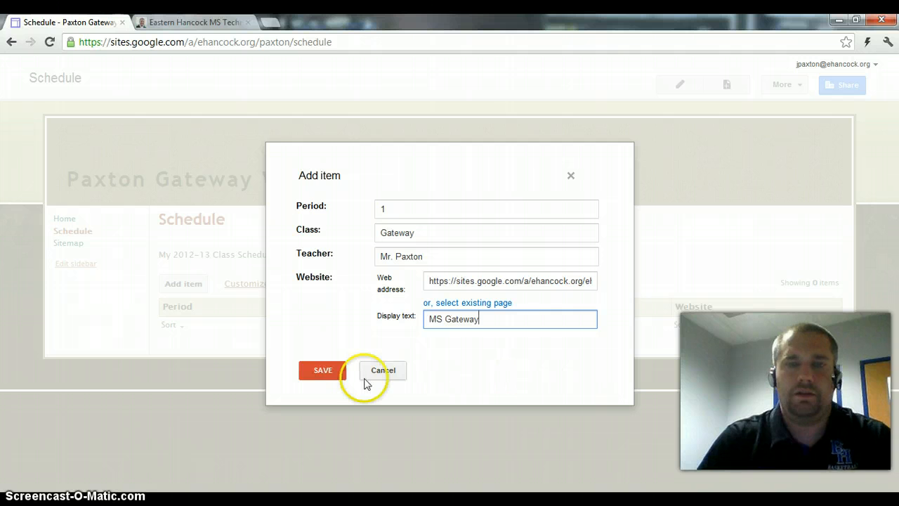
click(326, 372)
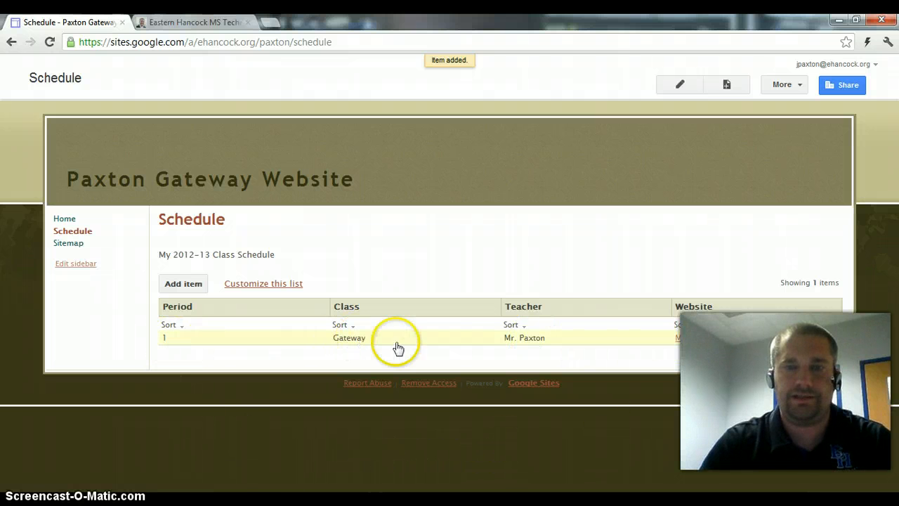
Test the Gateway item's website link, and close both tabs showing the technology site.
click(554, 343)
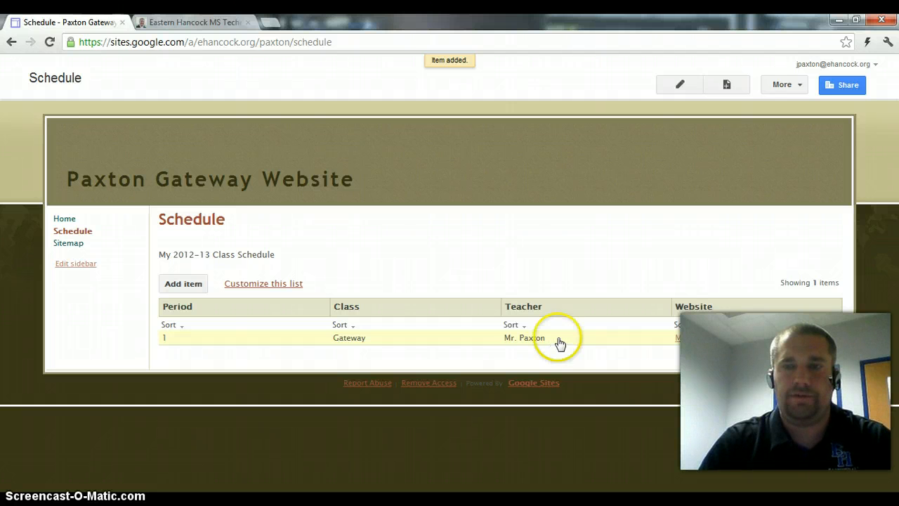
click(701, 340)
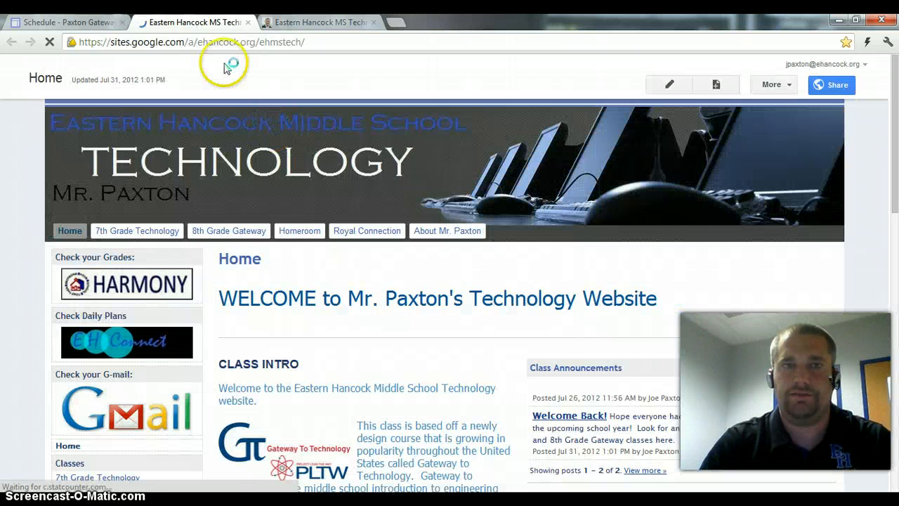
click(248, 22)
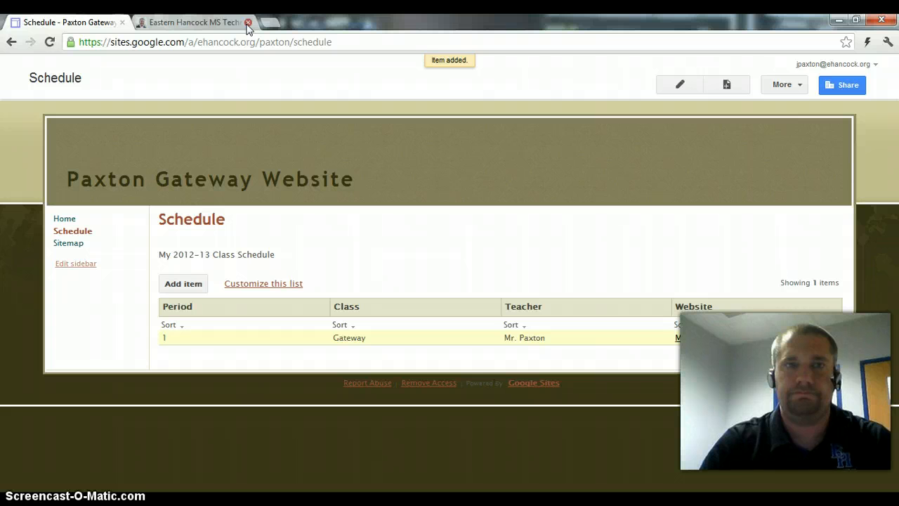
click(248, 23)
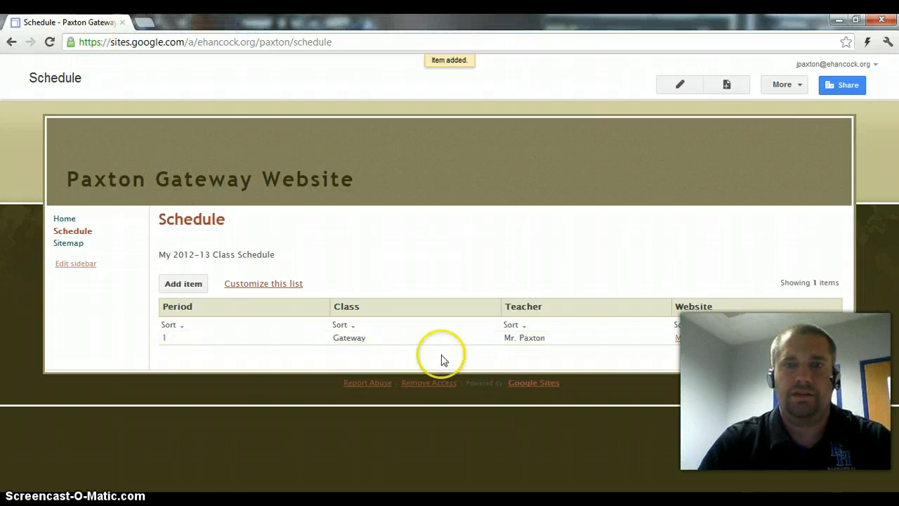
Add a list item for period 5 with class Homeroom and the teacher's name, leaving the website empty, and save it.
click(186, 286)
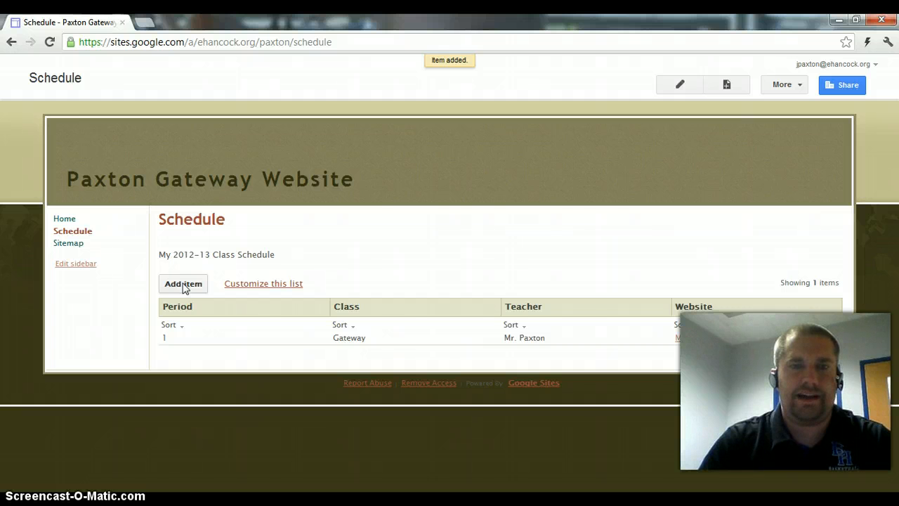
click(183, 284)
click(431, 208)
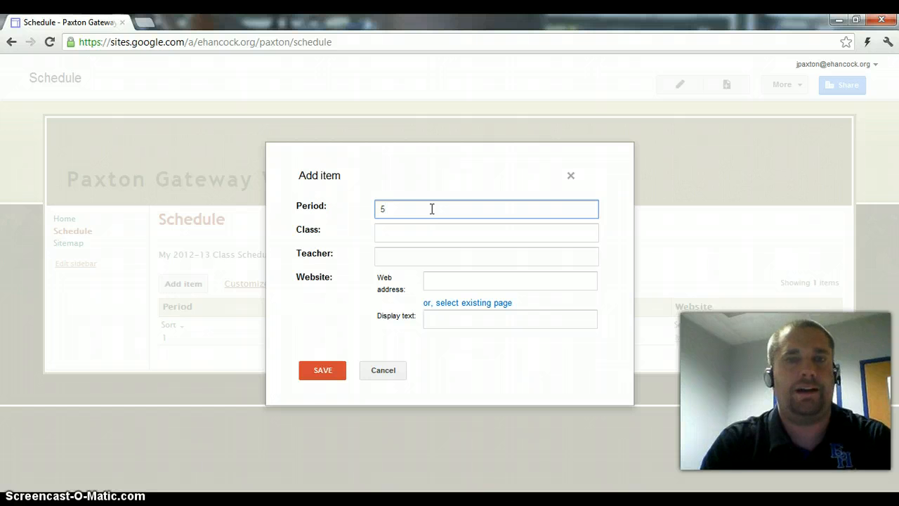
key(Tab)
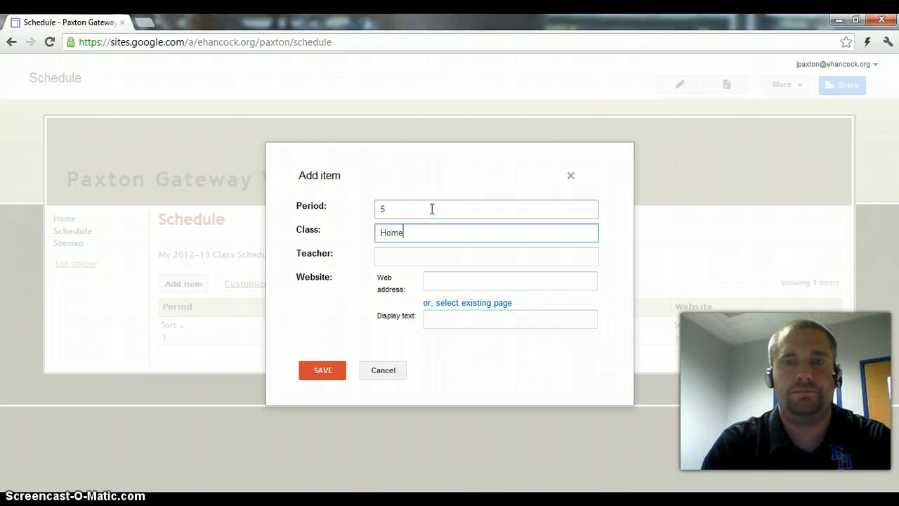
key(Tab)
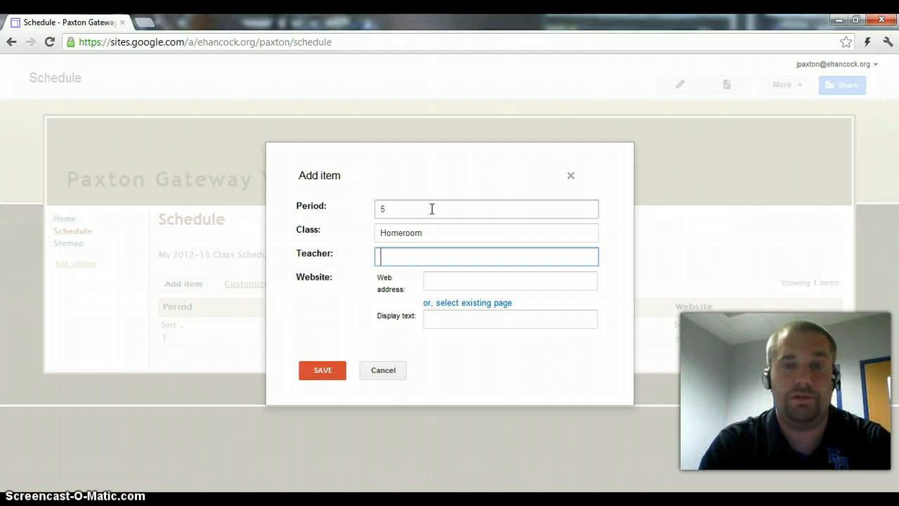
text(Mr. Knight)
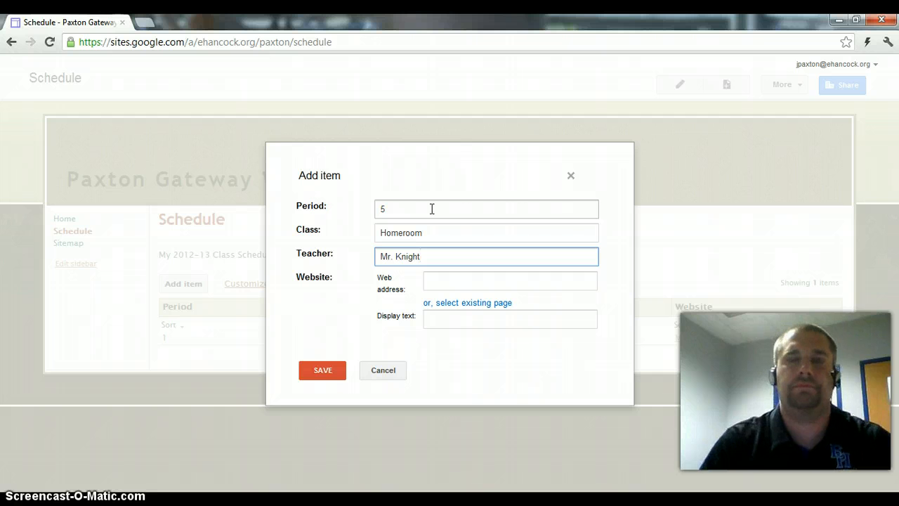
click(323, 370)
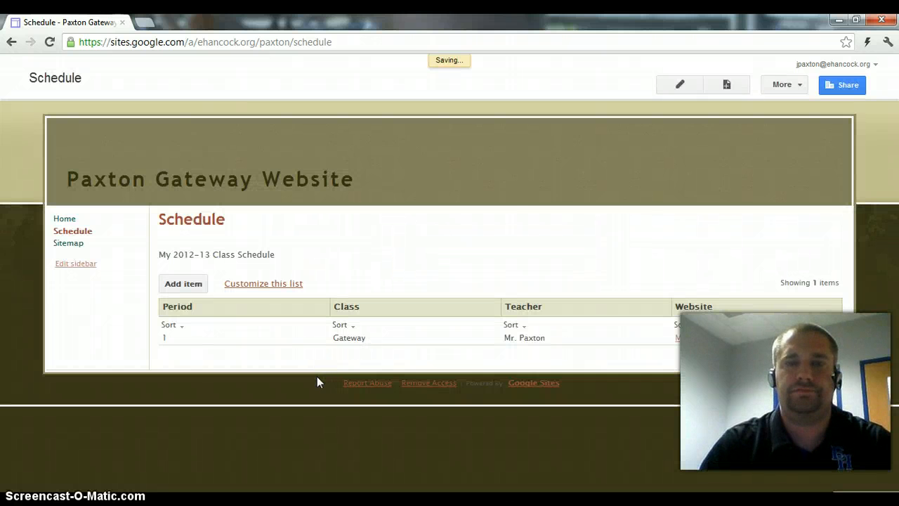
click(398, 356)
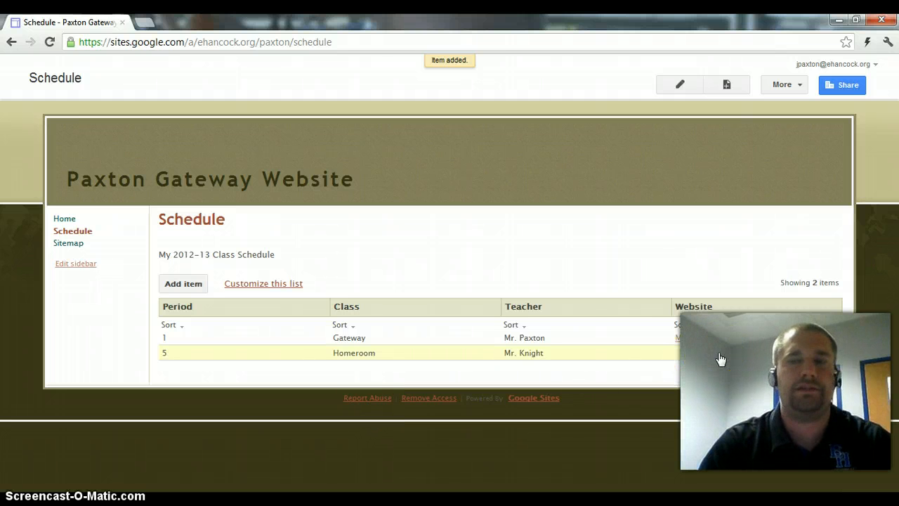
Add a list item for period 3 with class Science and the teacher's name, leaving the website empty, and save it.
click(188, 284)
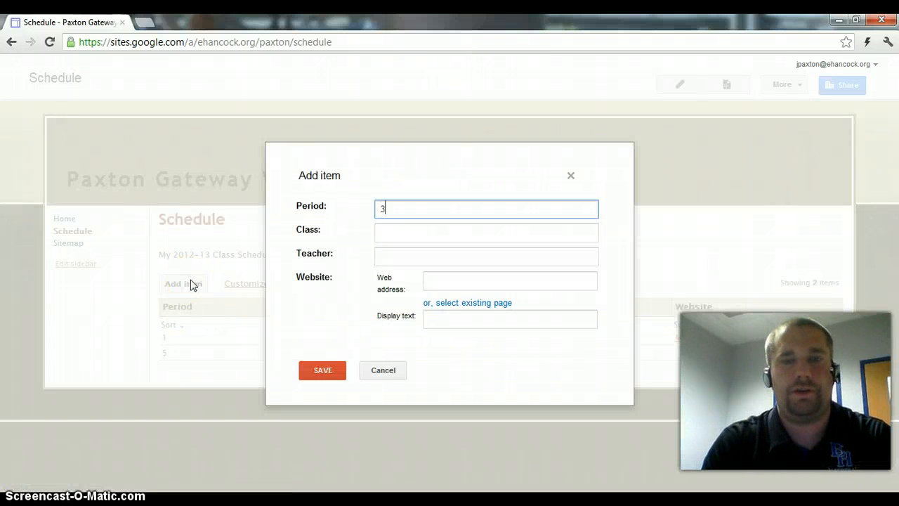
key(Tab)
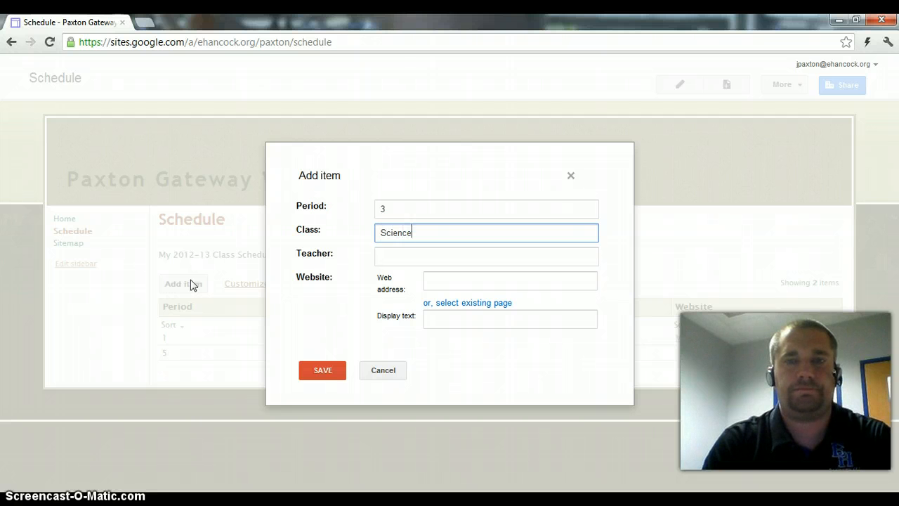
key(Tab)
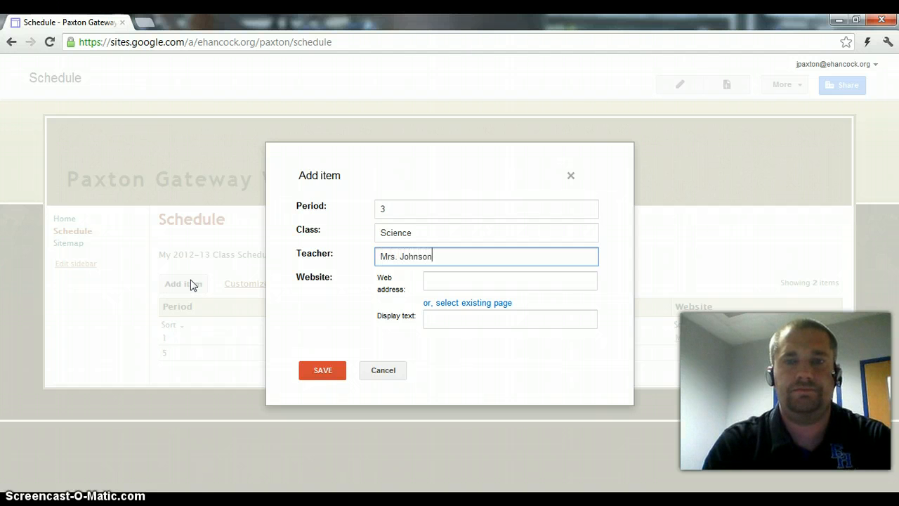
key(Tab)
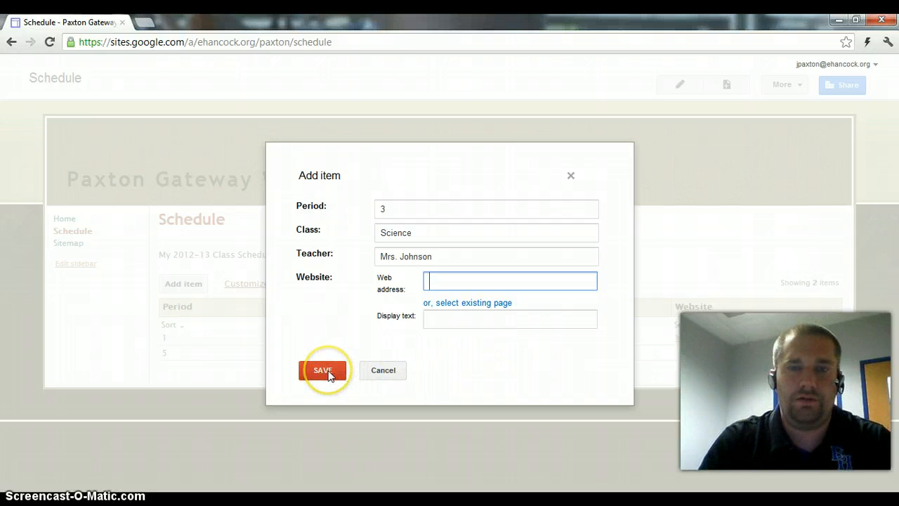
click(324, 370)
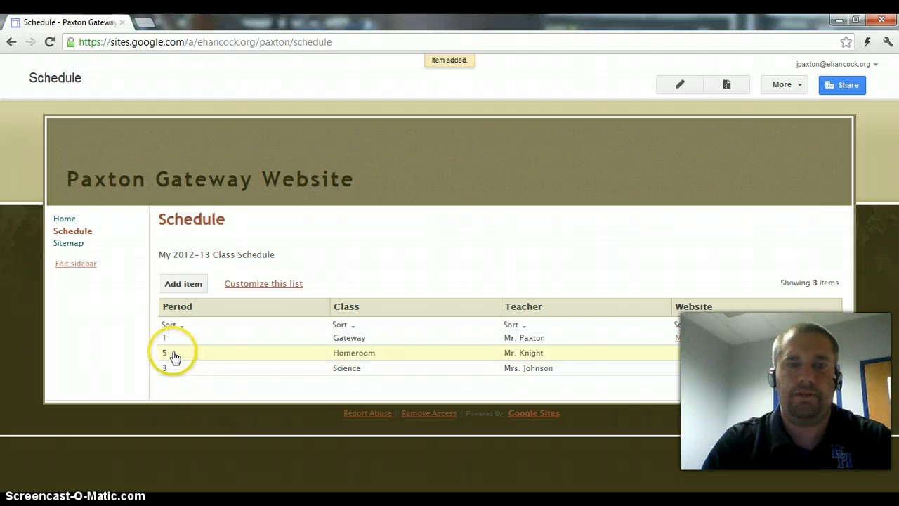
Sort the schedule list by Period in ascending order.
click(179, 327)
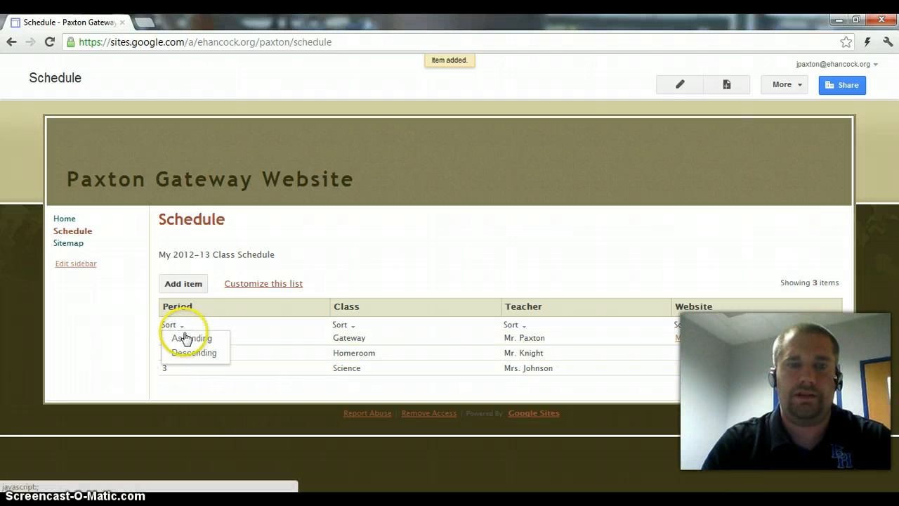
click(186, 339)
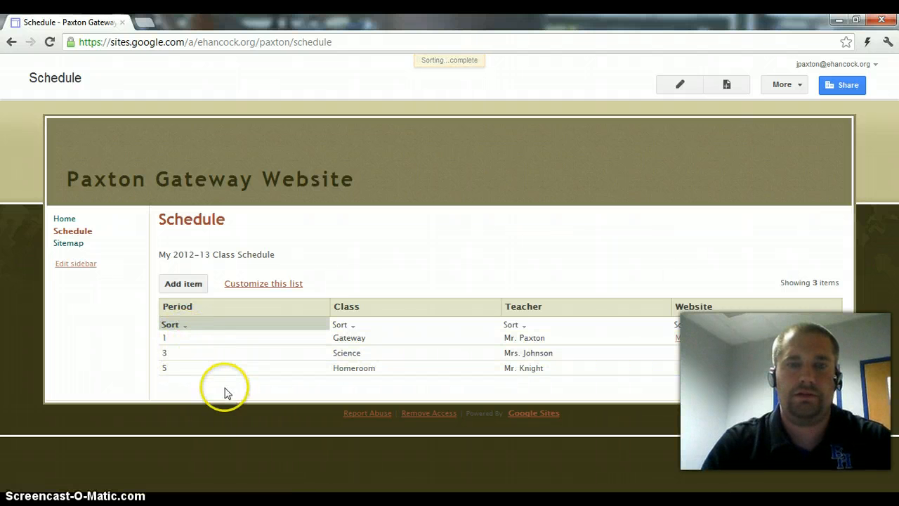
click(180, 326)
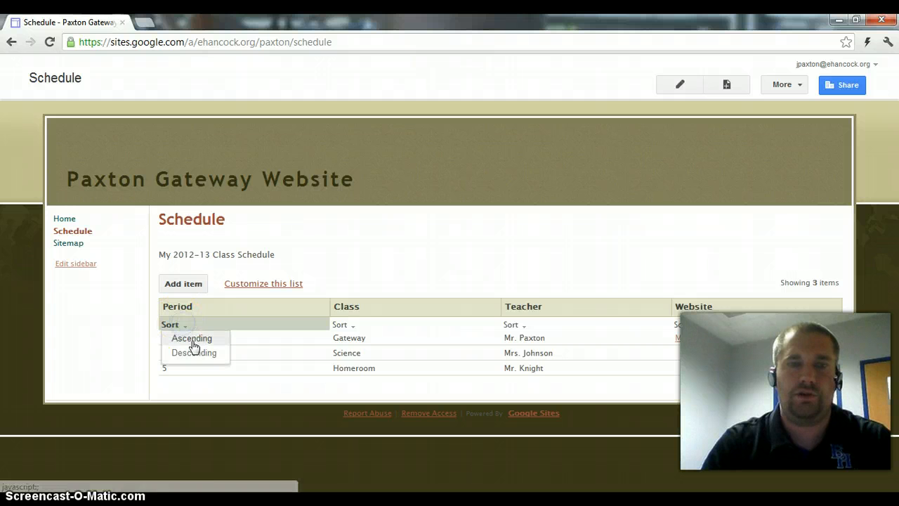
click(193, 342)
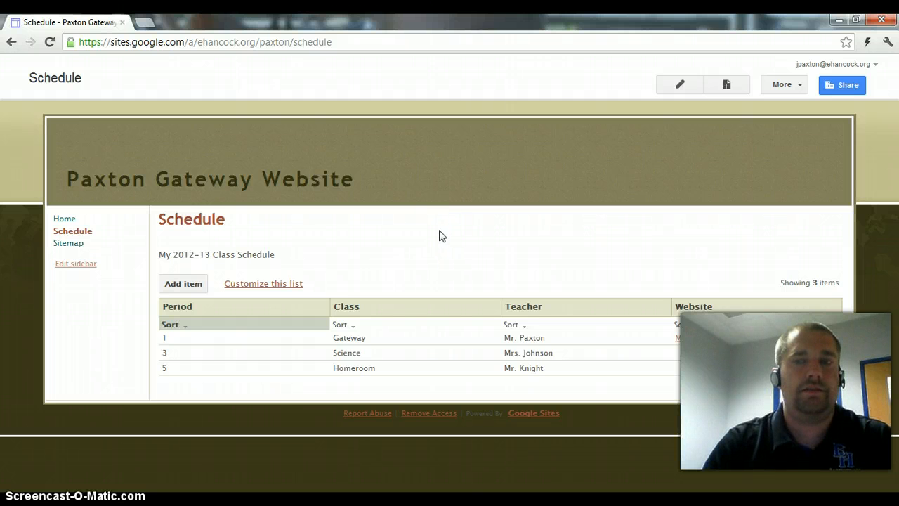
Check the sidebar navigation by switching between the Home and Schedule pages, ending on the Schedule page.
click(73, 237)
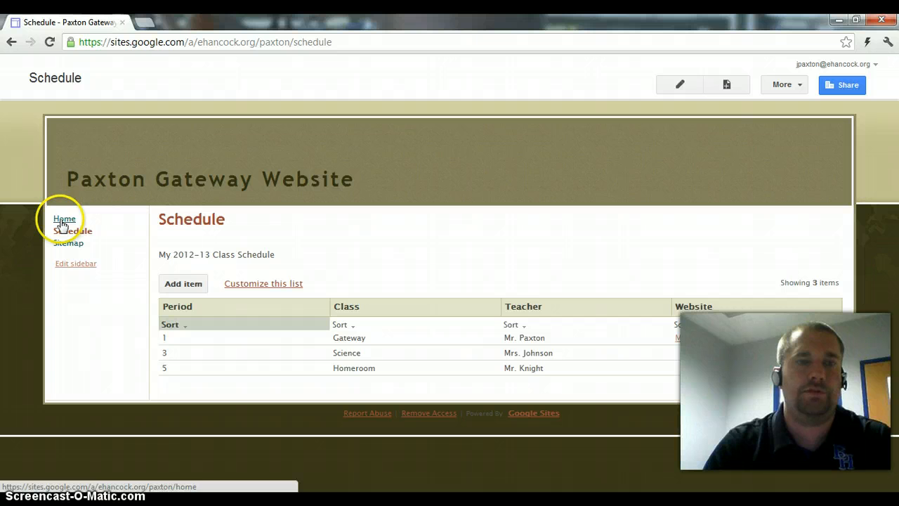
click(63, 220)
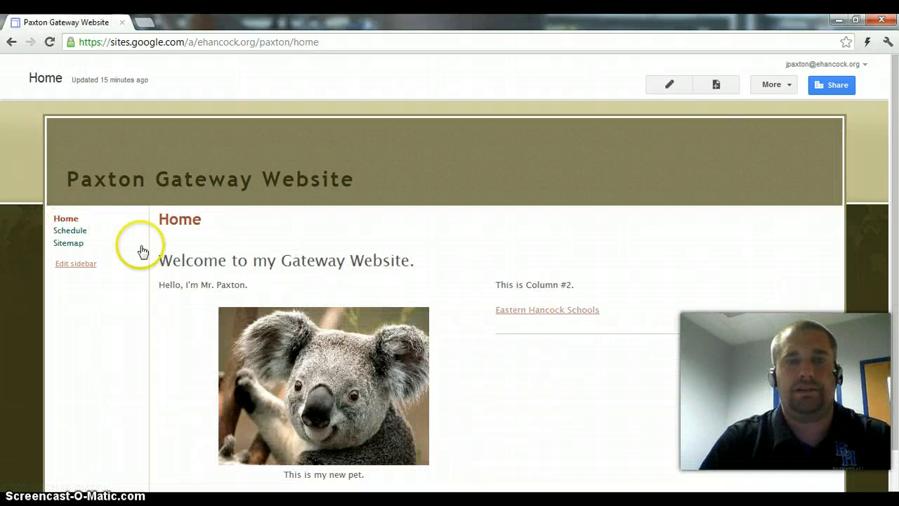
click(68, 231)
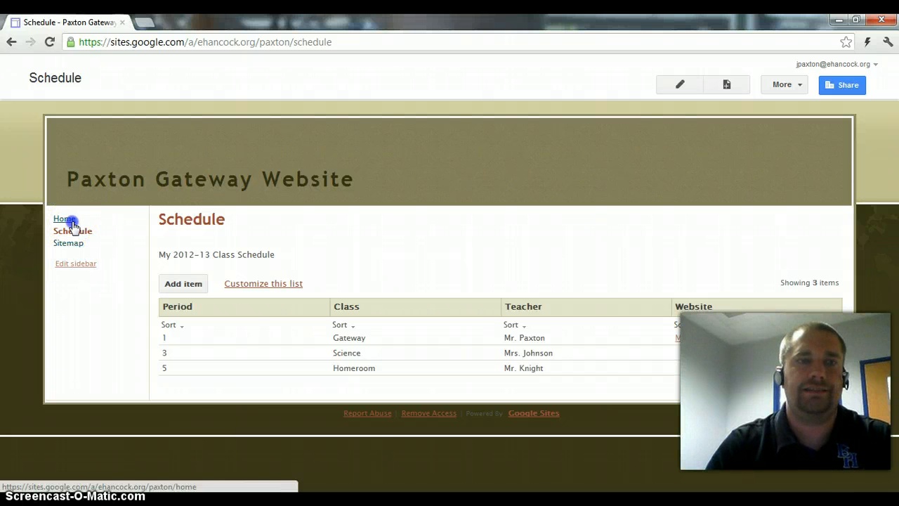
click(73, 227)
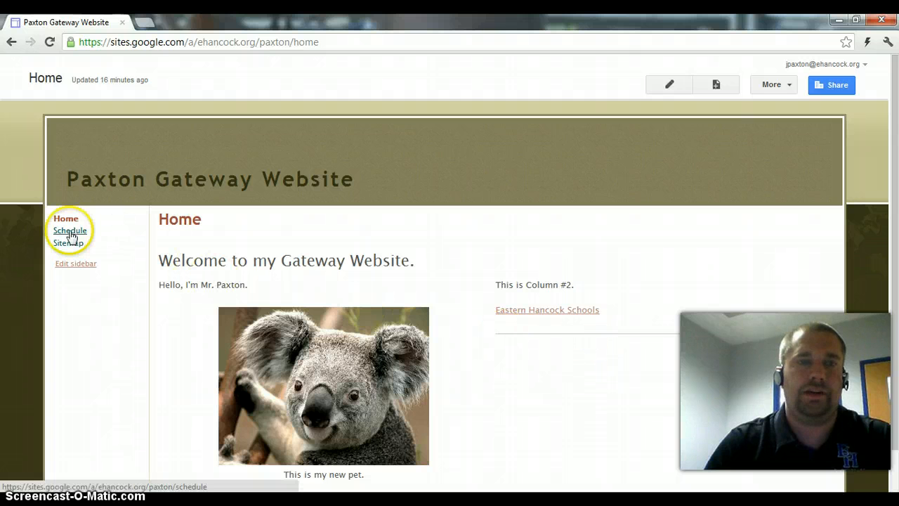
click(78, 270)
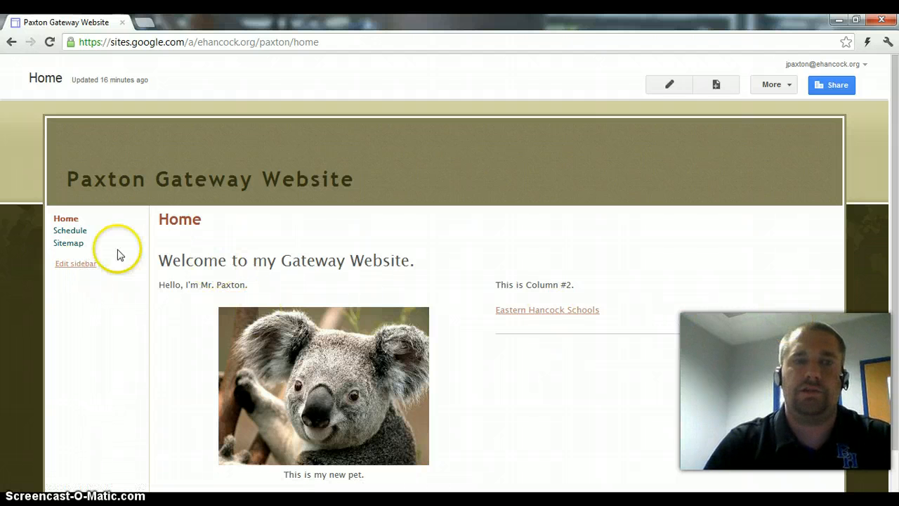
click(69, 230)
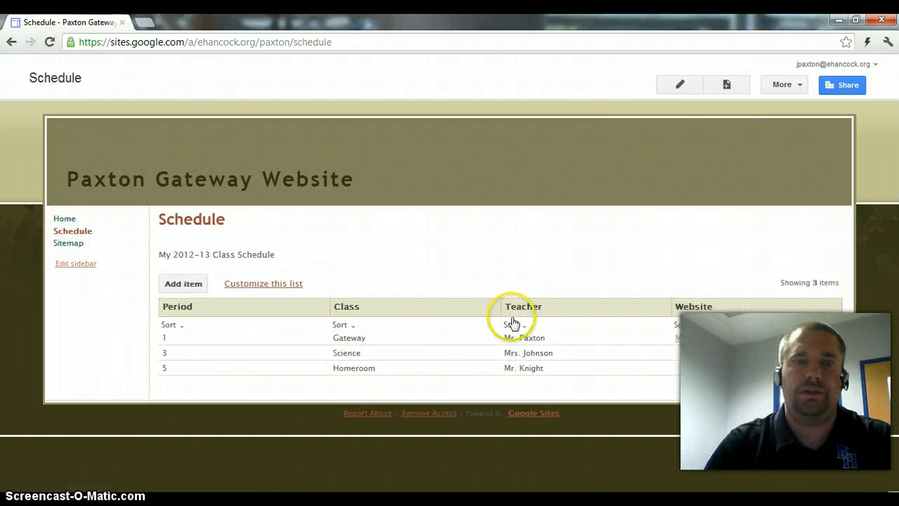